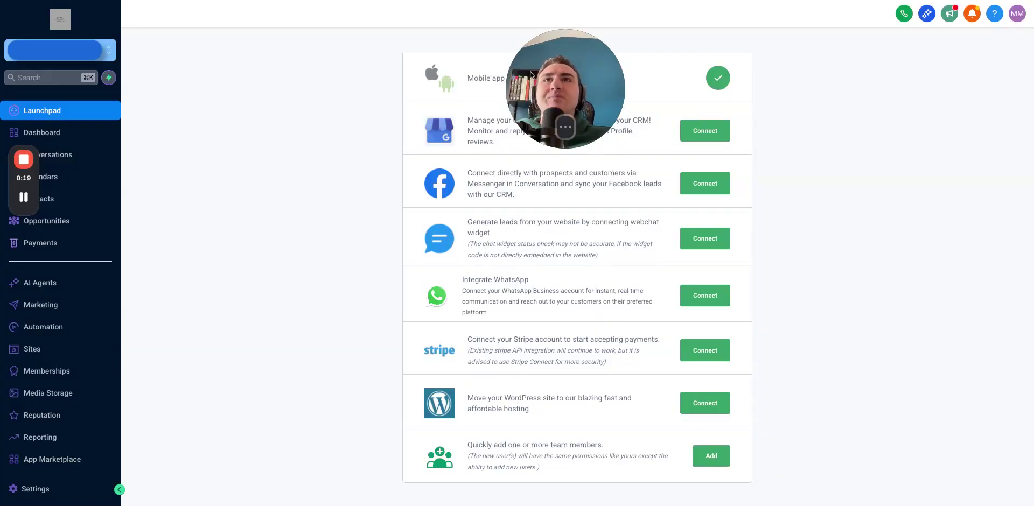
drag(539, 70, 513, 74)
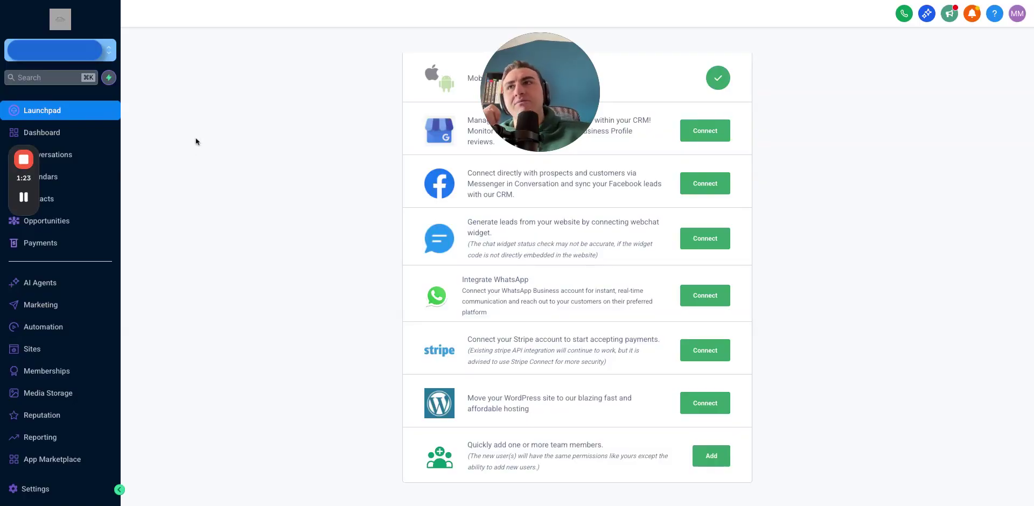
scroll(70, 326, down, 1)
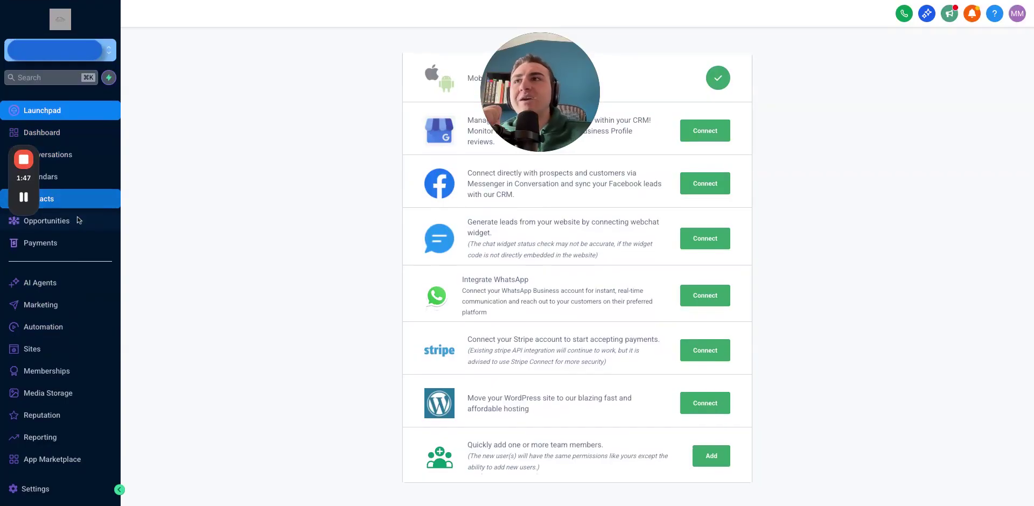
scroll(87, 183, down, 1)
scroll(84, 172, up, 1)
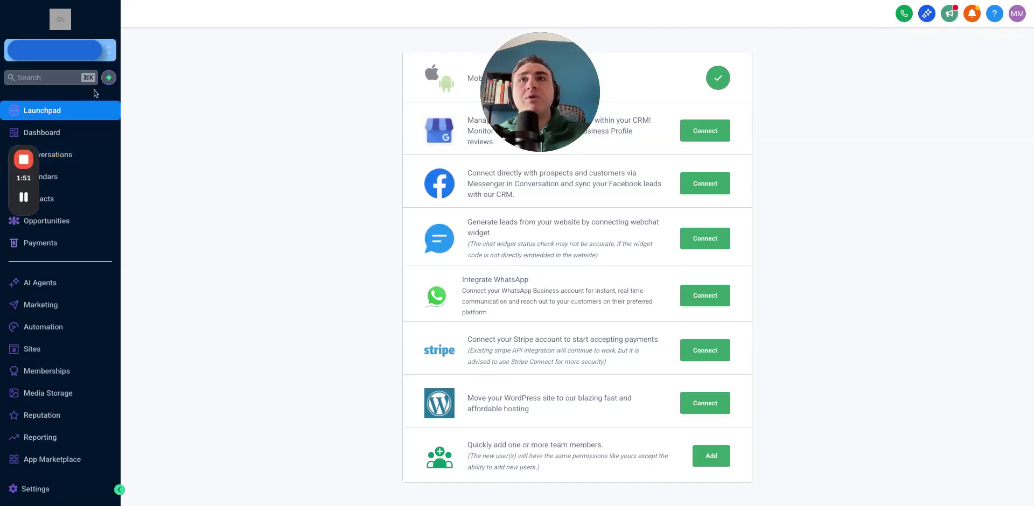
scroll(166, 163, down, 1)
scroll(60, 224, down, 1)
scroll(61, 127, up, 1)
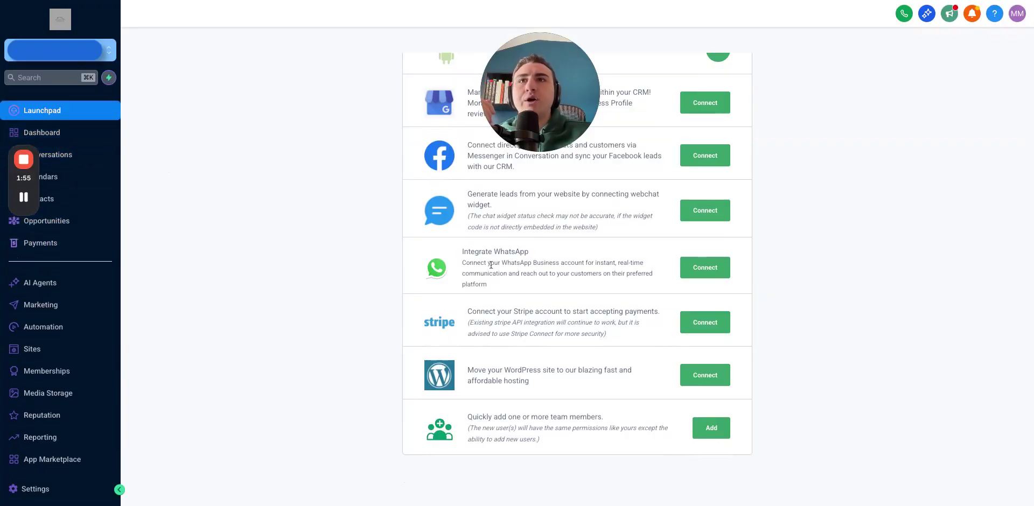
scroll(490, 264, up, 3)
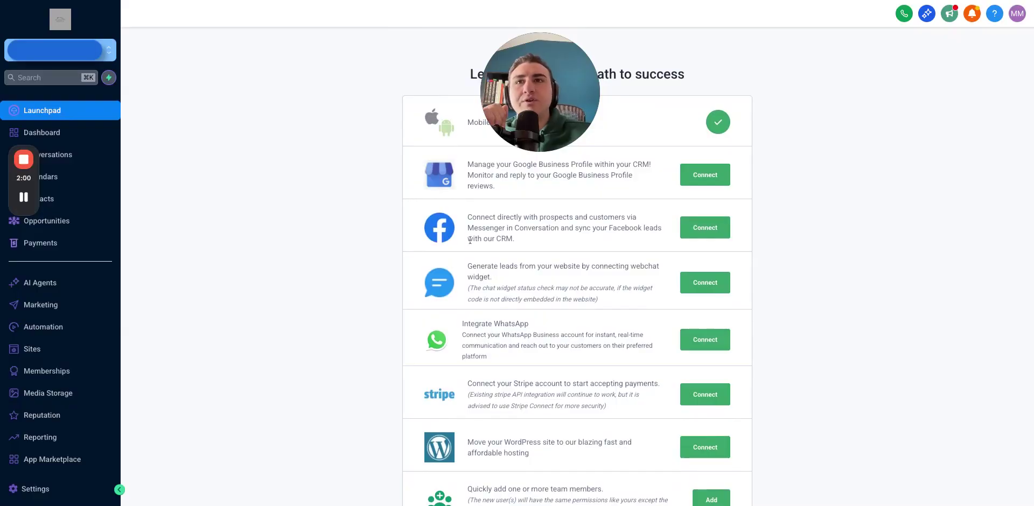
scroll(470, 241, down, 1)
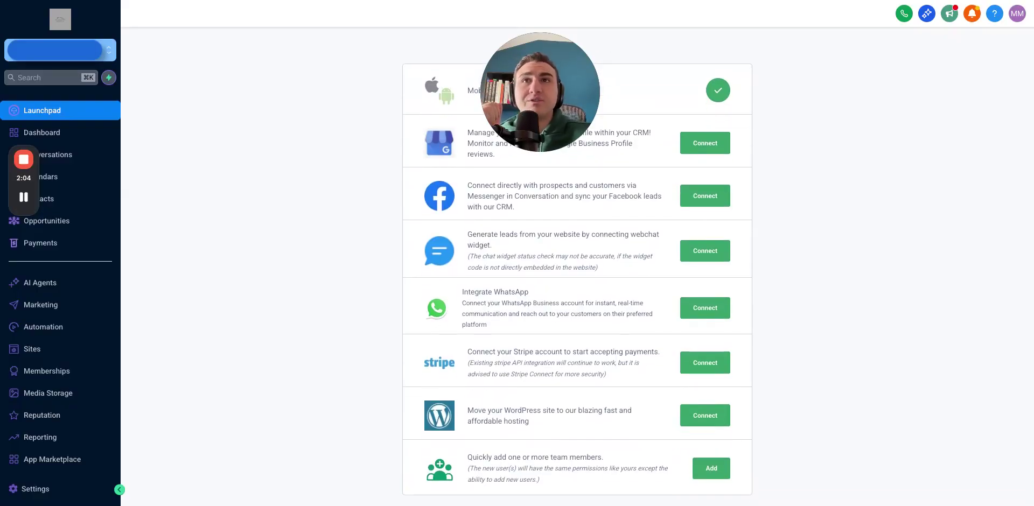
Step: Open the Integrations settings and connect the location's Facebook account by reconnecting LeadConnector
click(70, 490)
scroll(52, 399, down, 3)
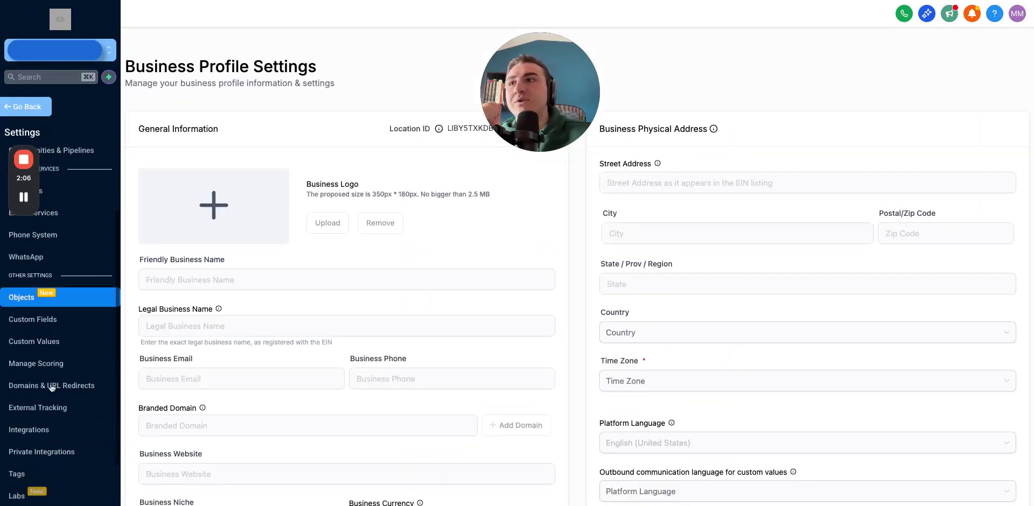
click(51, 414)
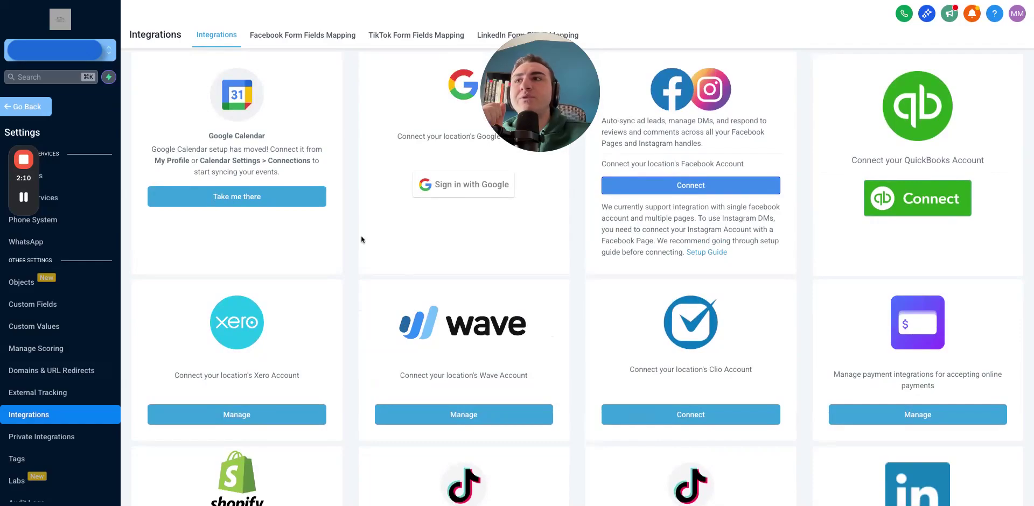
scroll(275, 256, down, 1)
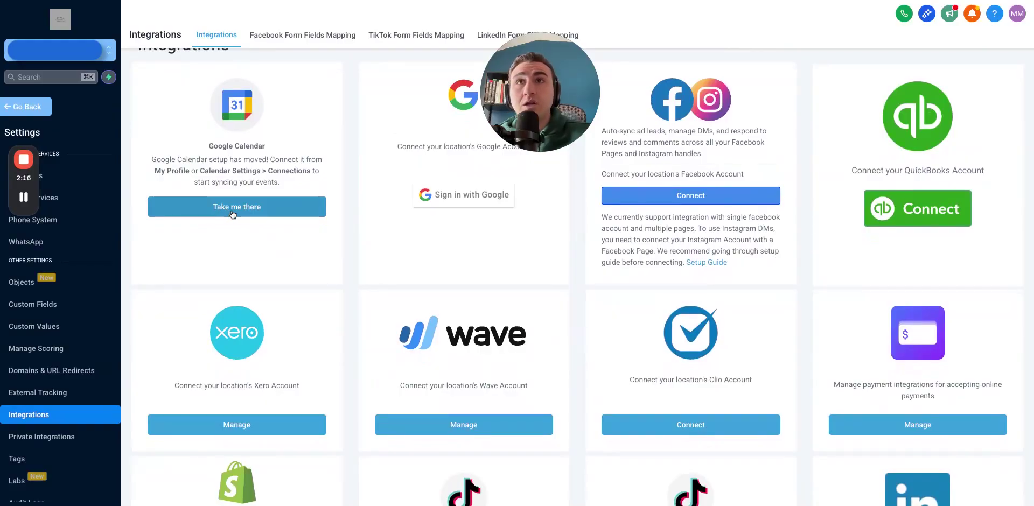
scroll(232, 214, up, 1)
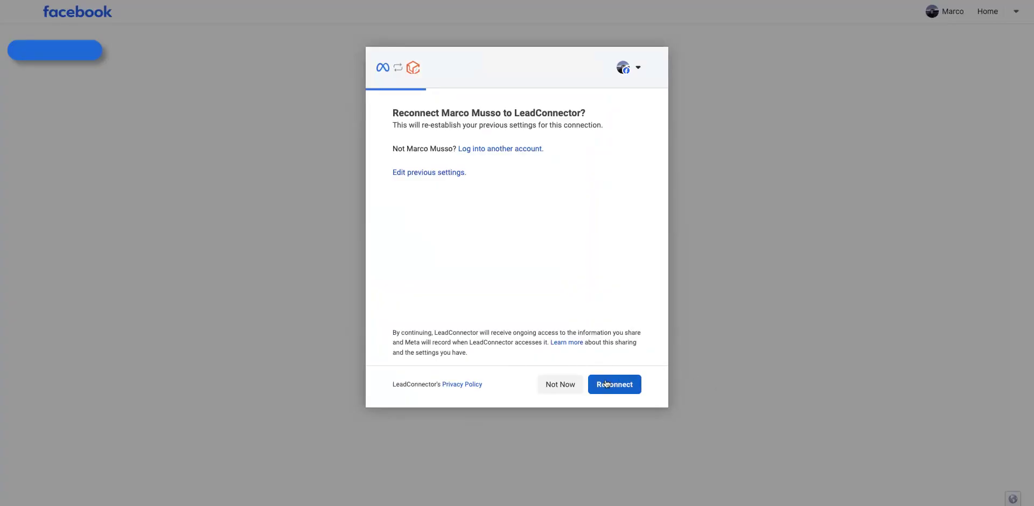
click(607, 384)
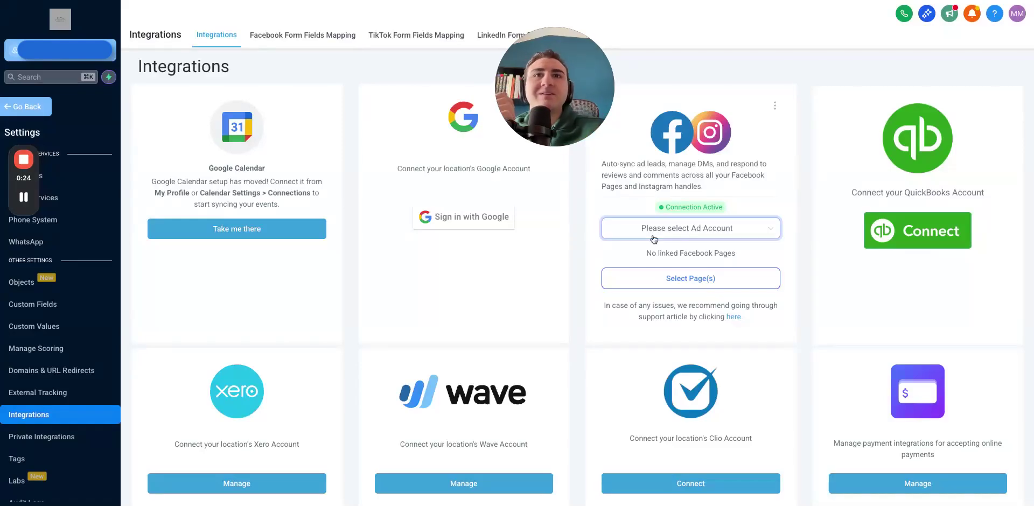
Step: Go from the Google Calendar integration to the calendar connections settings
scroll(653, 232, down, 1)
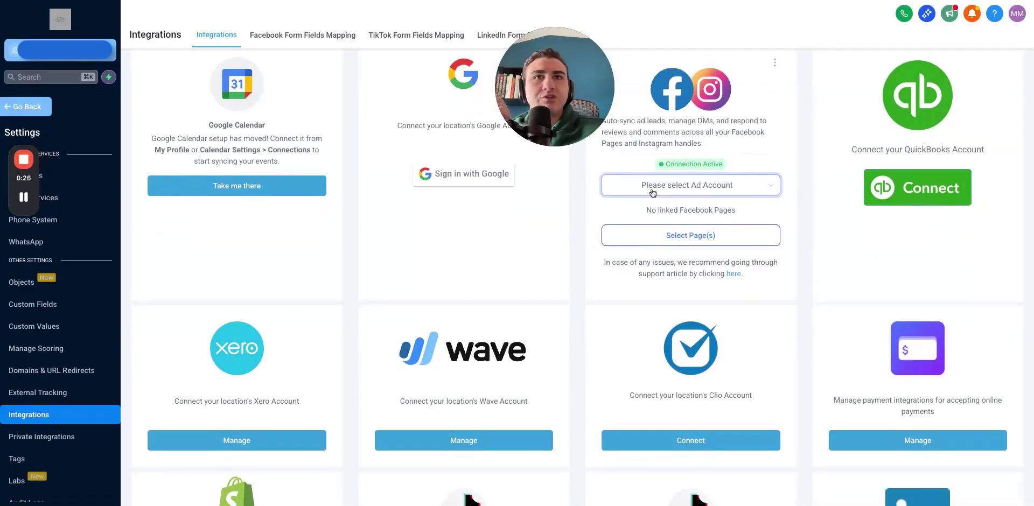
scroll(431, 183, down, 1)
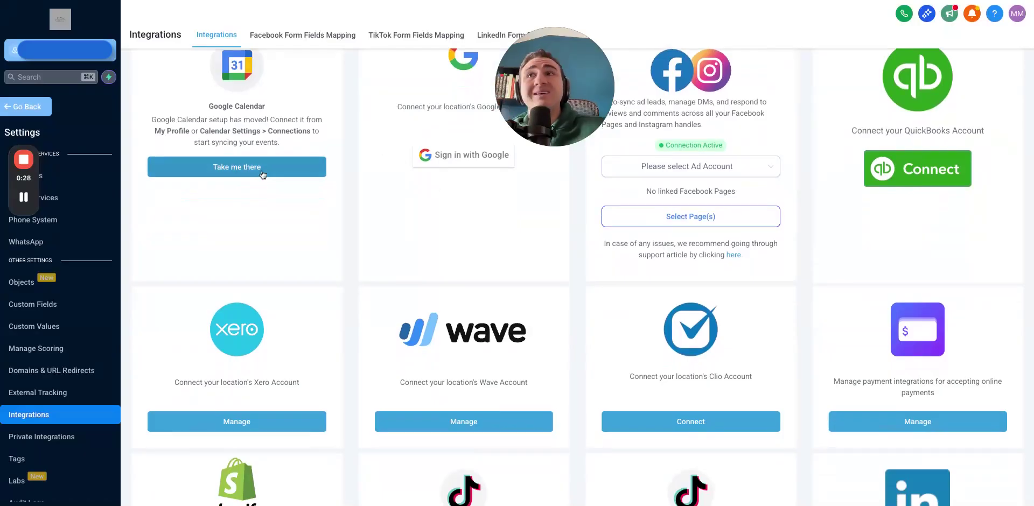
scroll(263, 174, up, 3)
scroll(245, 181, down, 1)
scroll(244, 181, down, 2)
click(245, 181)
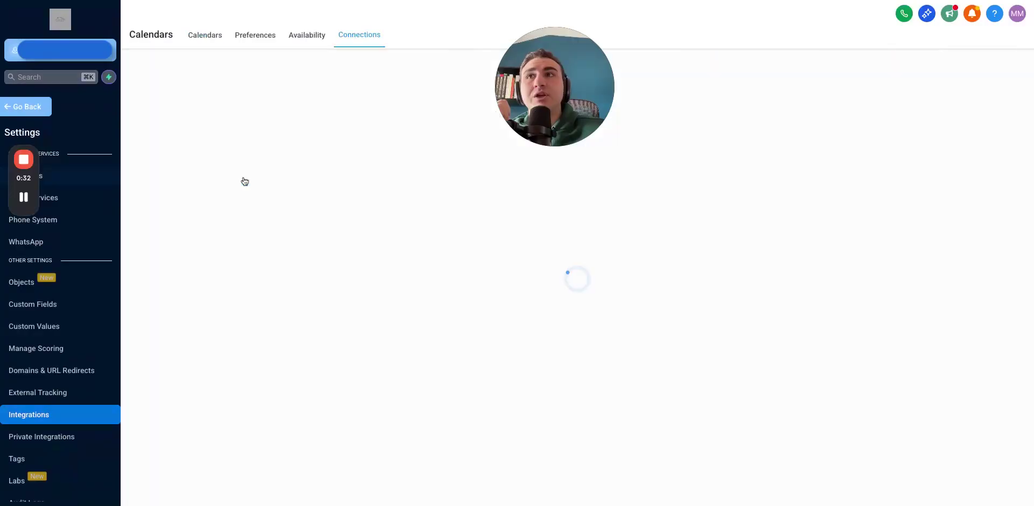
Step: Add a new Google Calendar connection and review its linked and conflict calendar configuration
scroll(461, 200, down, 1)
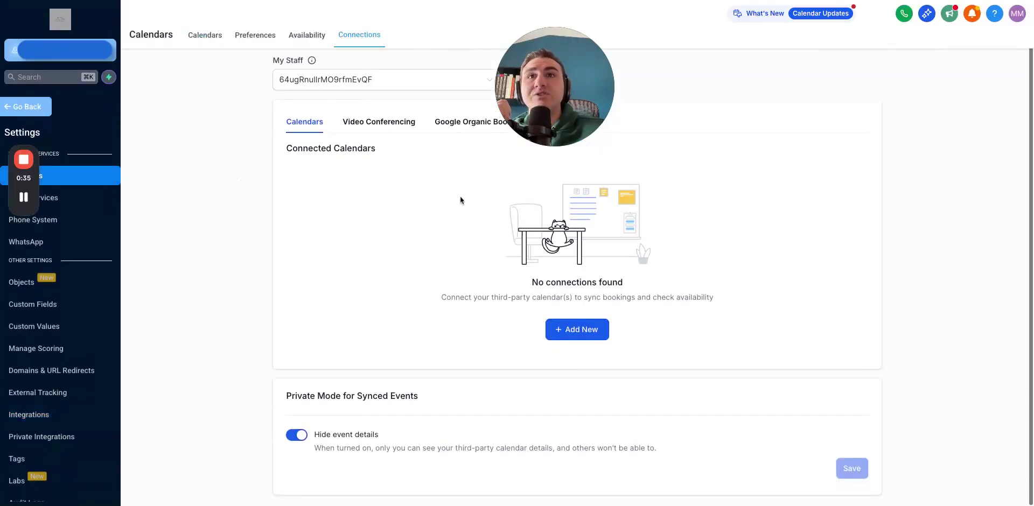
click(570, 331)
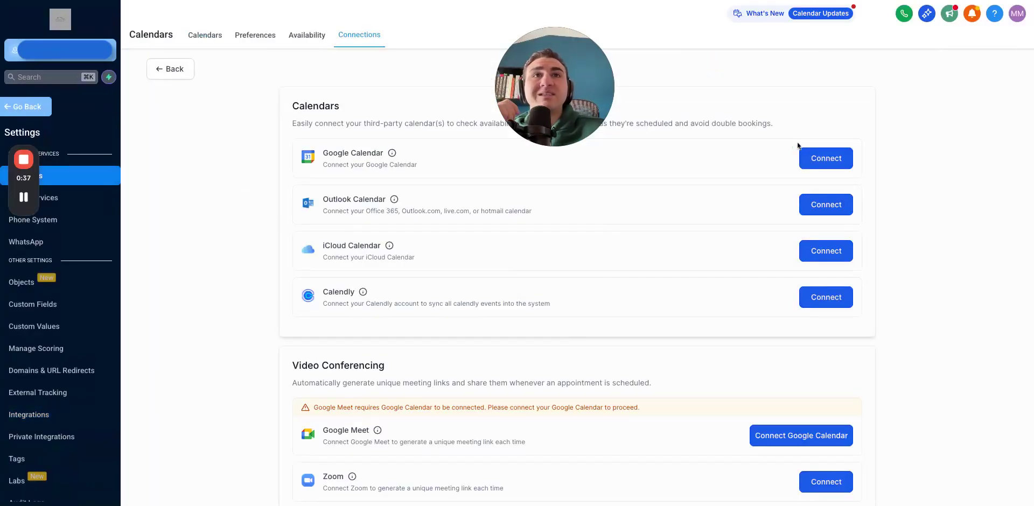
click(825, 158)
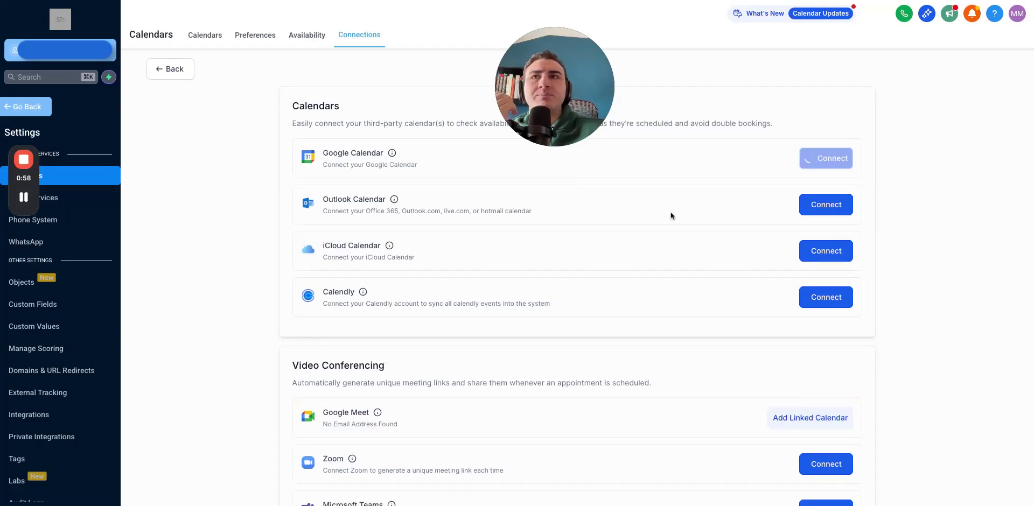
scroll(653, 277, down, 1)
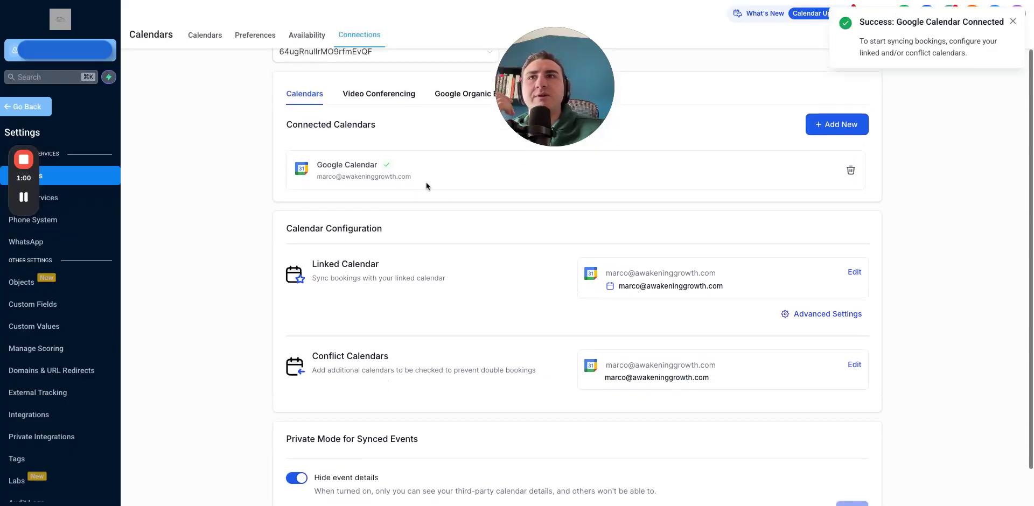
scroll(427, 183, up, 2)
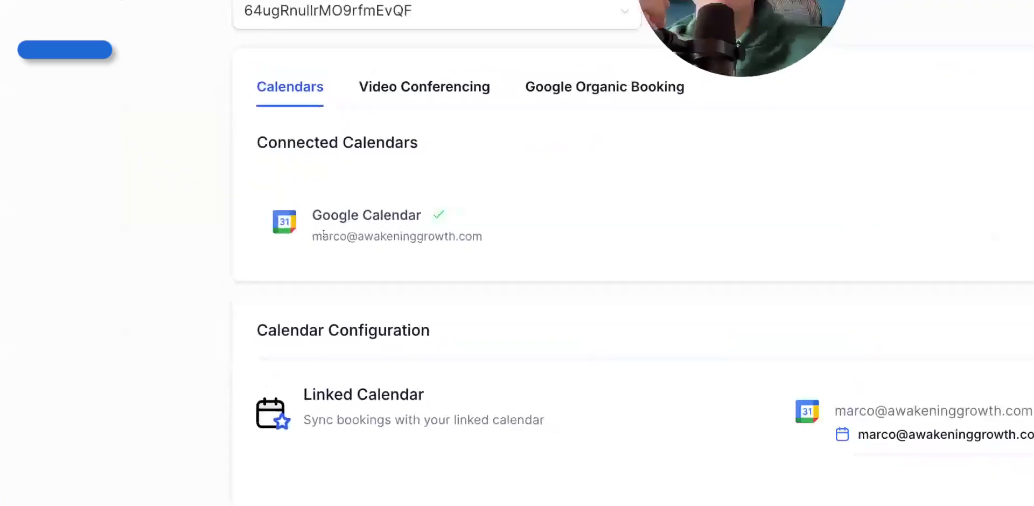
scroll(324, 233, down, 2)
scroll(324, 233, up, 2)
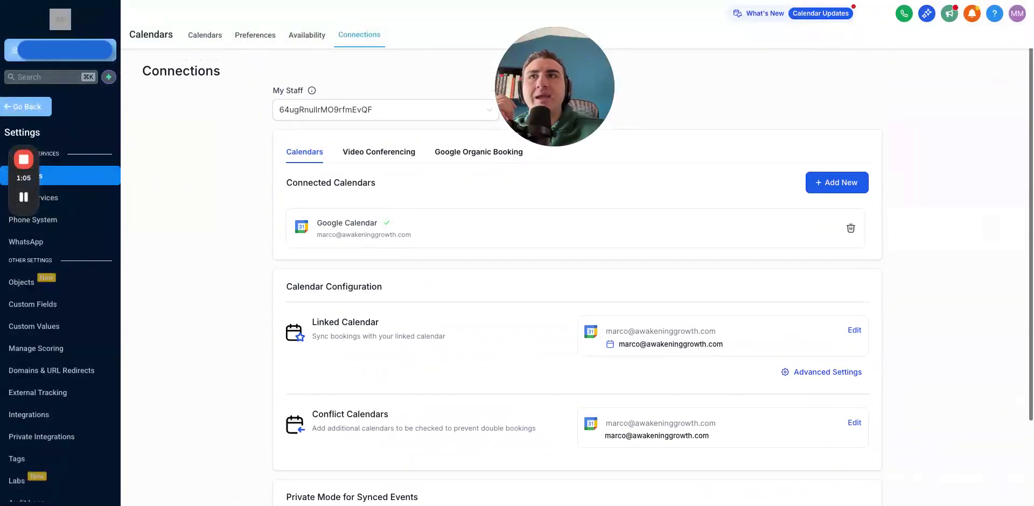
Step: Leave the connections settings and open the Relaxed Comprehensive Roof Inspection & Estimate calendar for editing
click(27, 106)
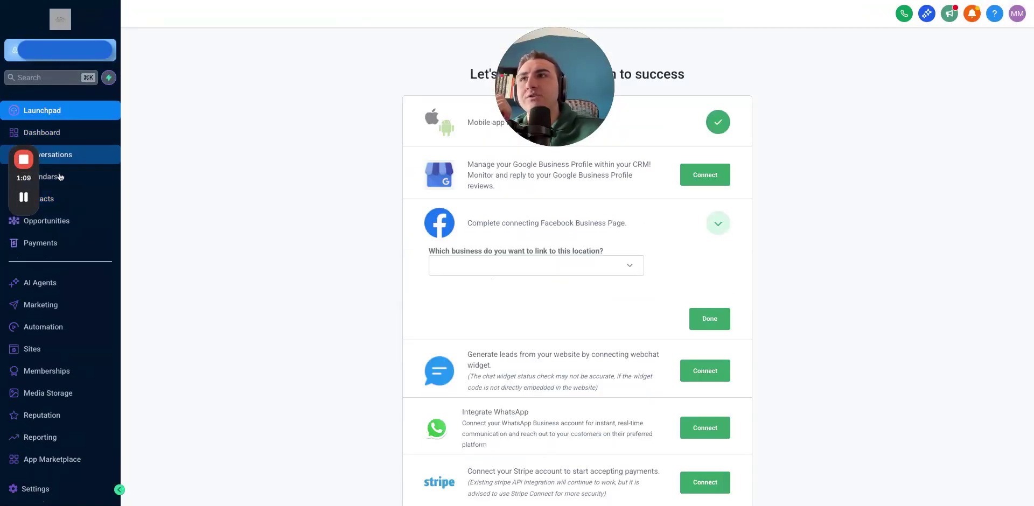
click(56, 173)
click(372, 37)
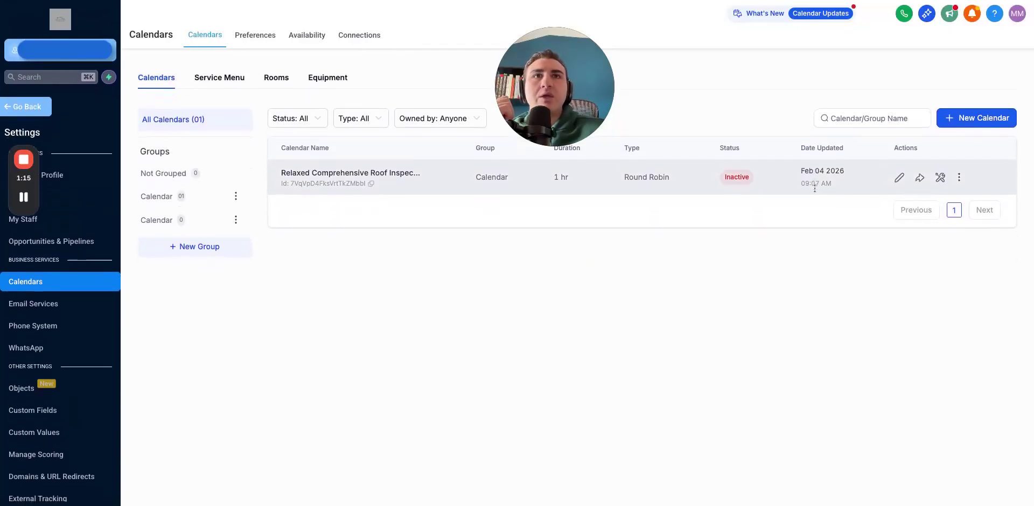
click(898, 178)
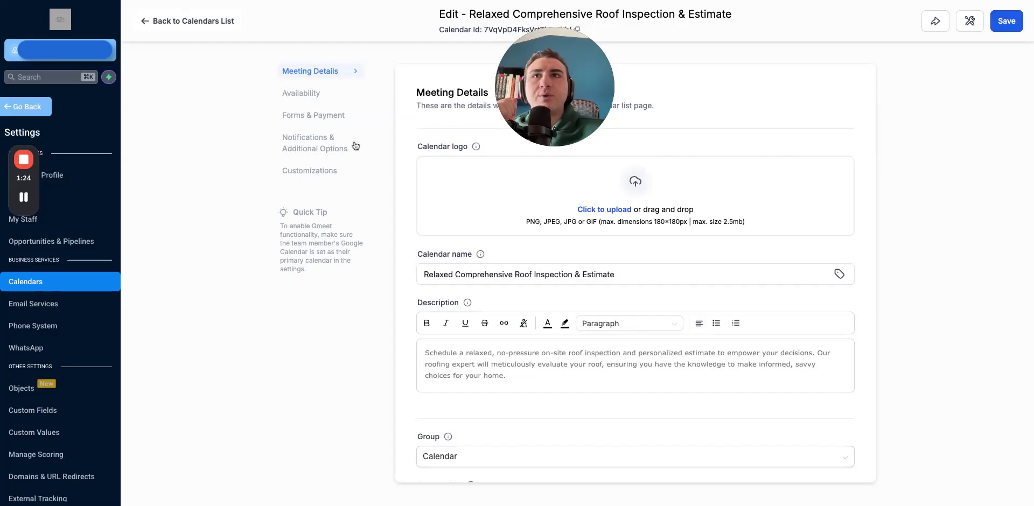
Step: Review the roof inspection calendar's meeting details and check which team members can be assigned
scroll(488, 264, down, 3)
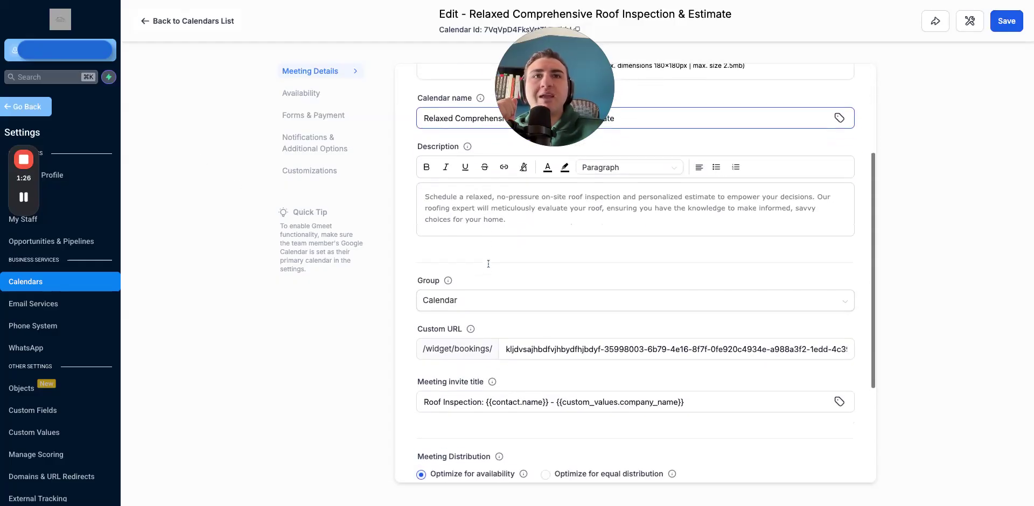
scroll(476, 206, up, 1)
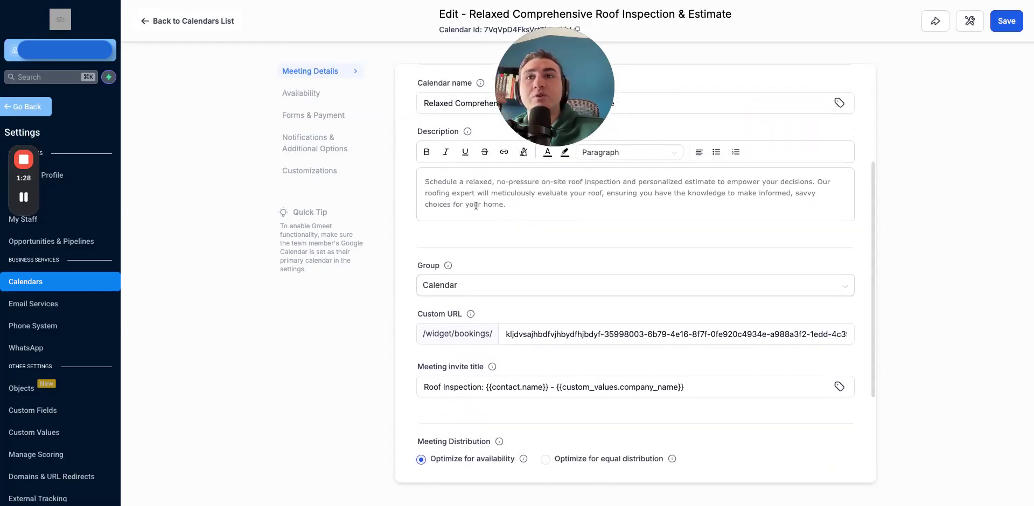
scroll(476, 204, down, 2)
mouse_move(491, 278)
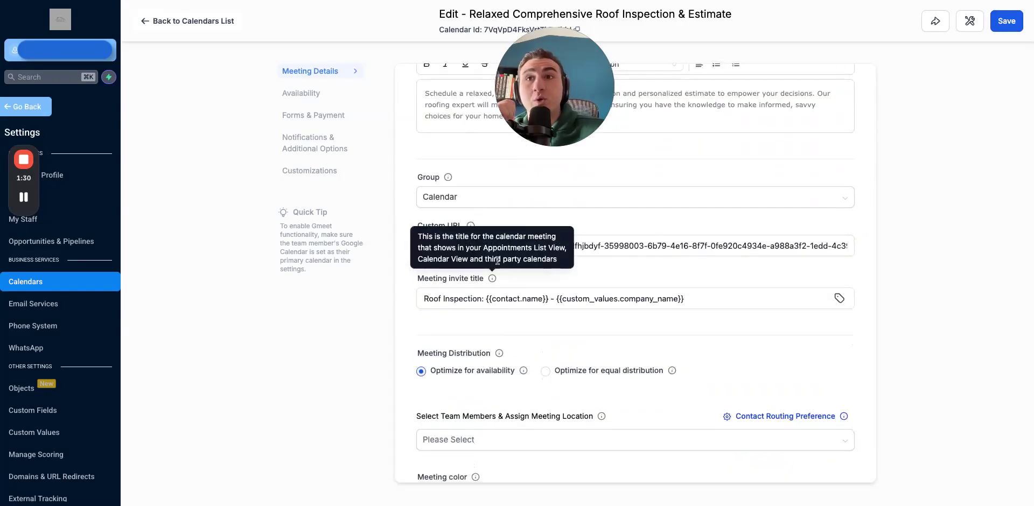
scroll(517, 350, down, 1)
click(531, 391)
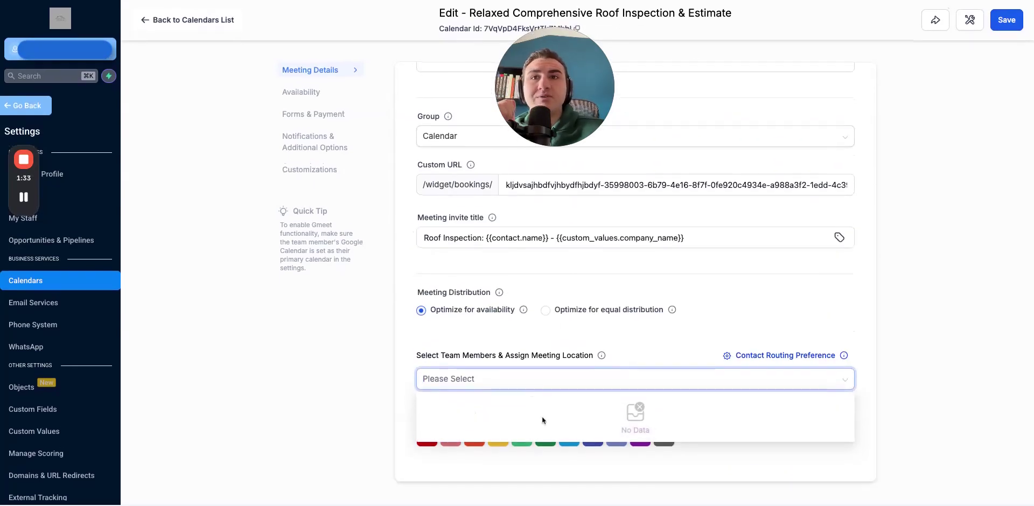
click(552, 385)
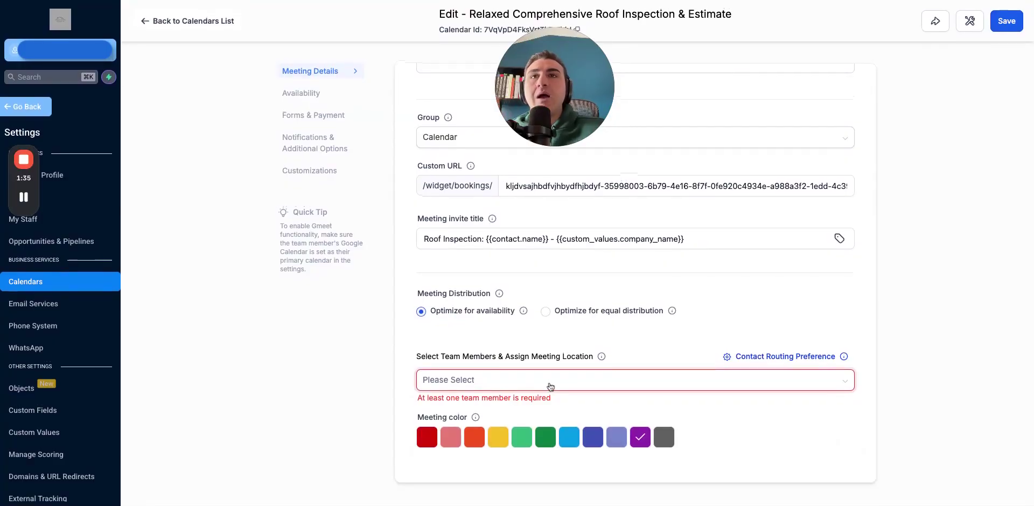
Step: Set the meeting interval to 2 hours in the roof inspection calendar's availability settings
click(328, 97)
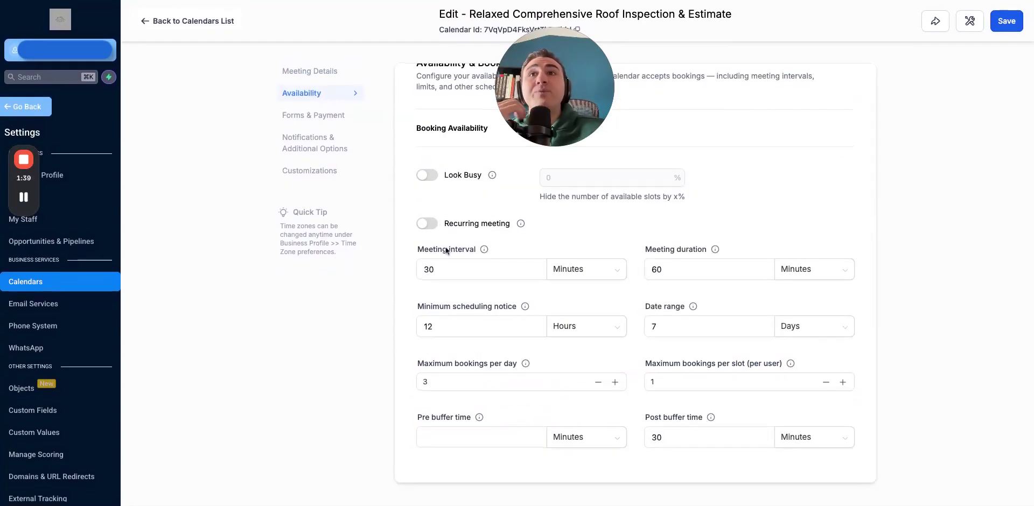
scroll(455, 255, up, 1)
scroll(454, 256, down, 1)
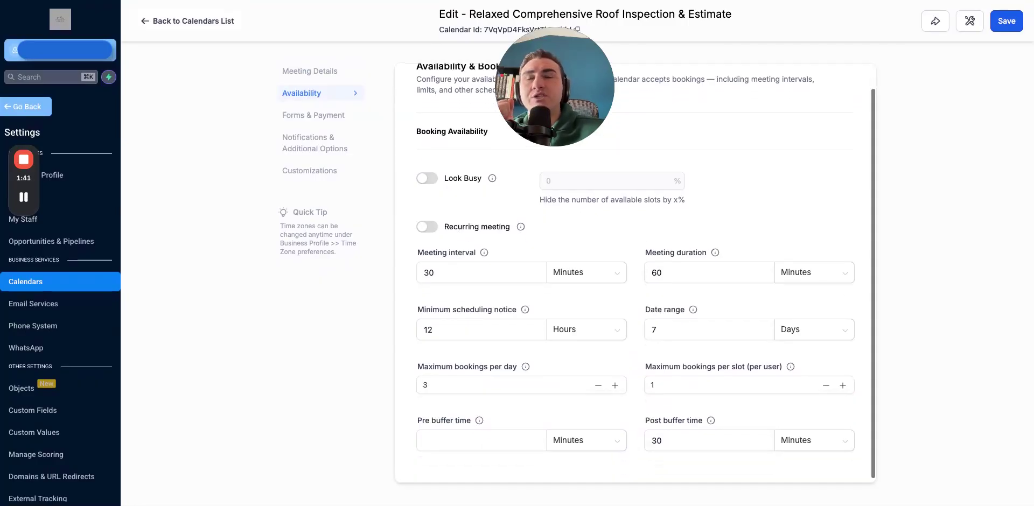
click(445, 264)
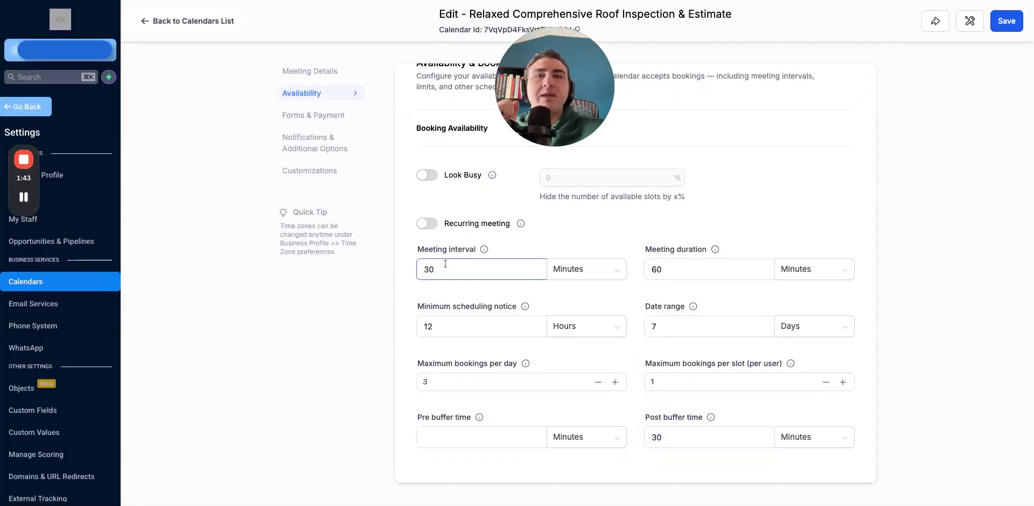
click(440, 272)
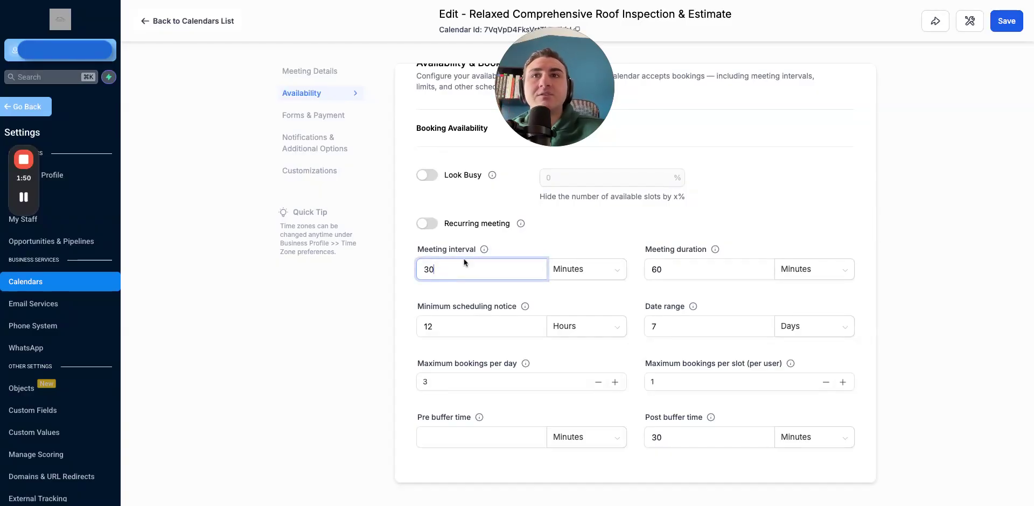
key(BackSpace)
key(BackSpace)
text(2)
click(555, 269)
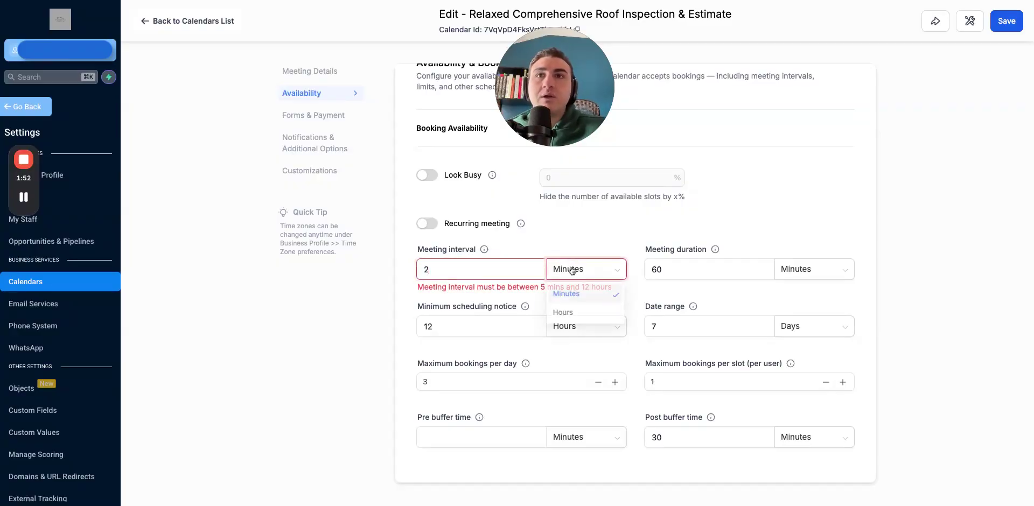
click(579, 310)
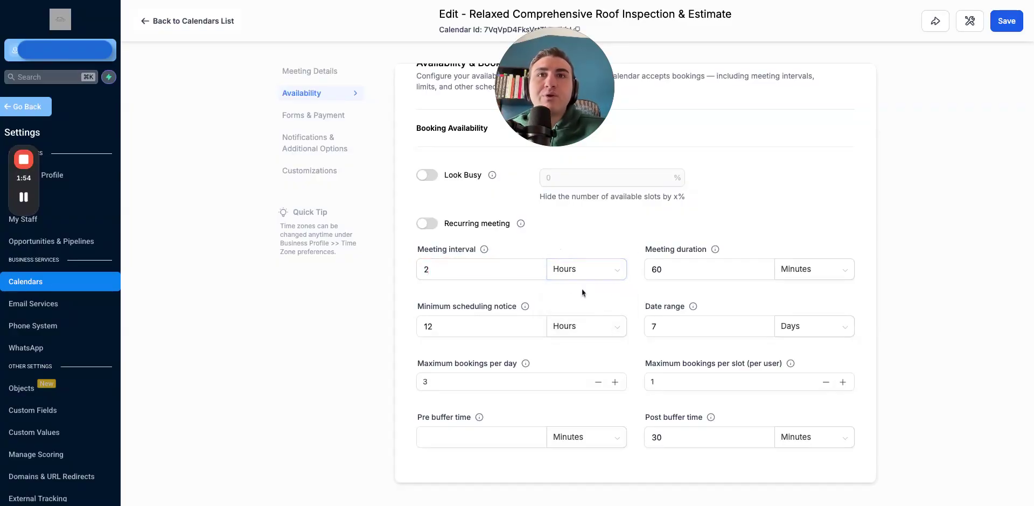
Step: Check the meeting duration and its available time units in the roof inspection calendar's availability settings
click(731, 269)
click(787, 269)
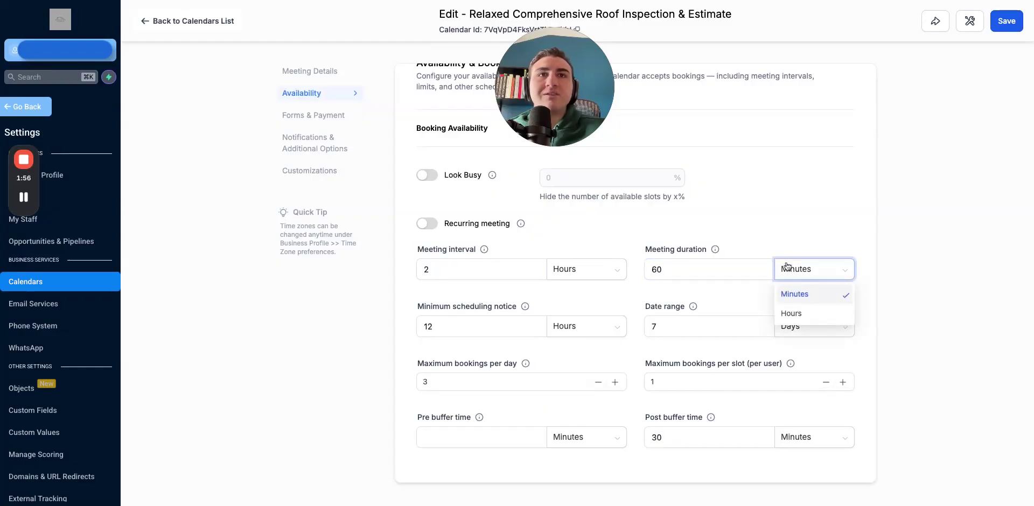
click(778, 251)
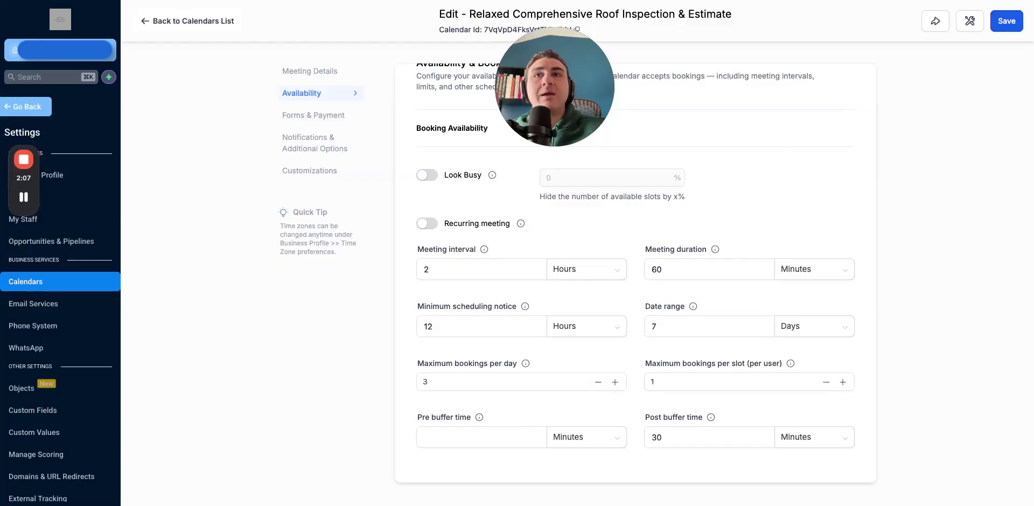
click(683, 273)
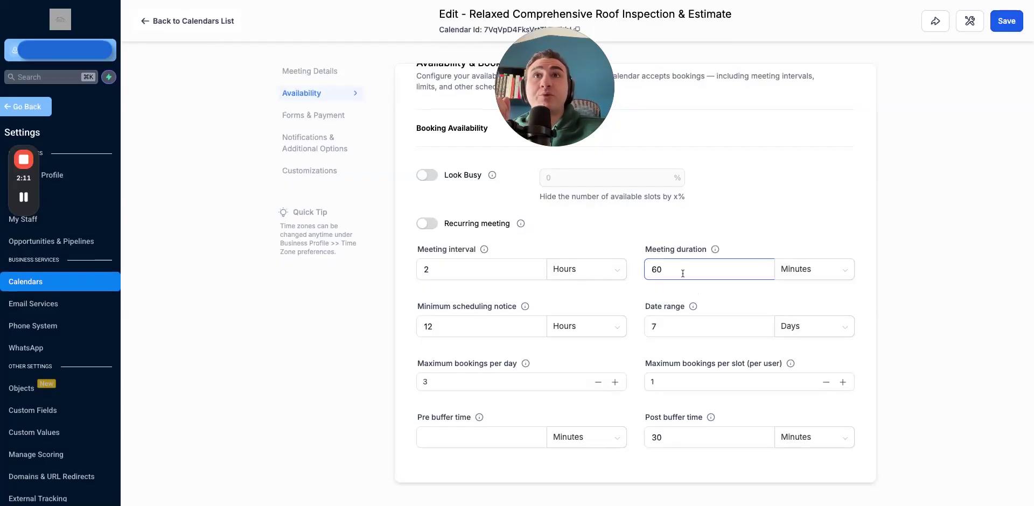
click(641, 265)
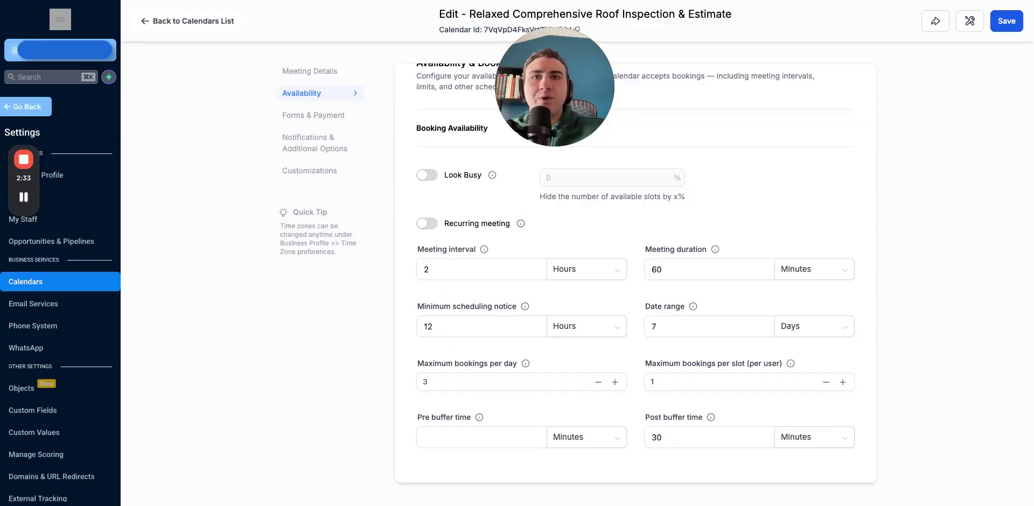
Step: Set the roof inspection calendar's booking date range to 10 days
click(659, 326)
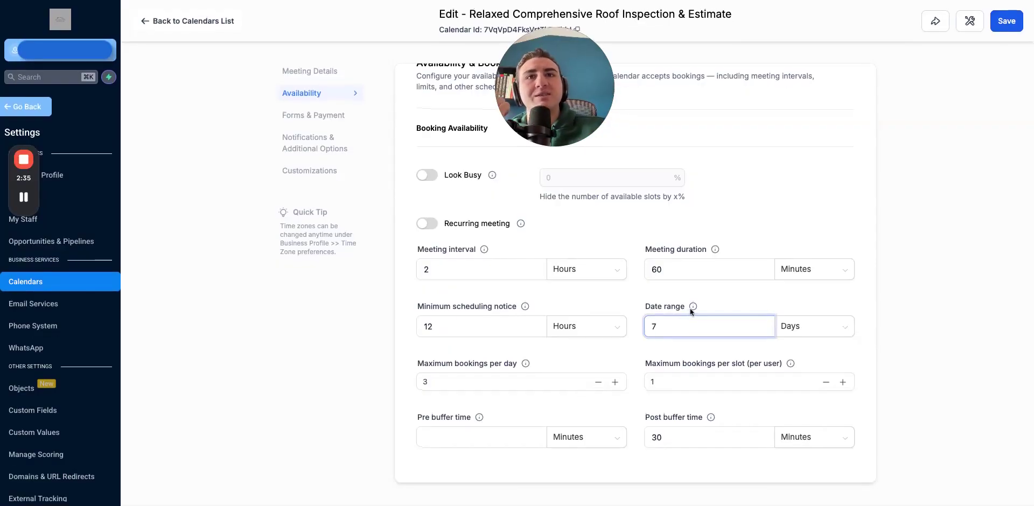
mouse_move(693, 308)
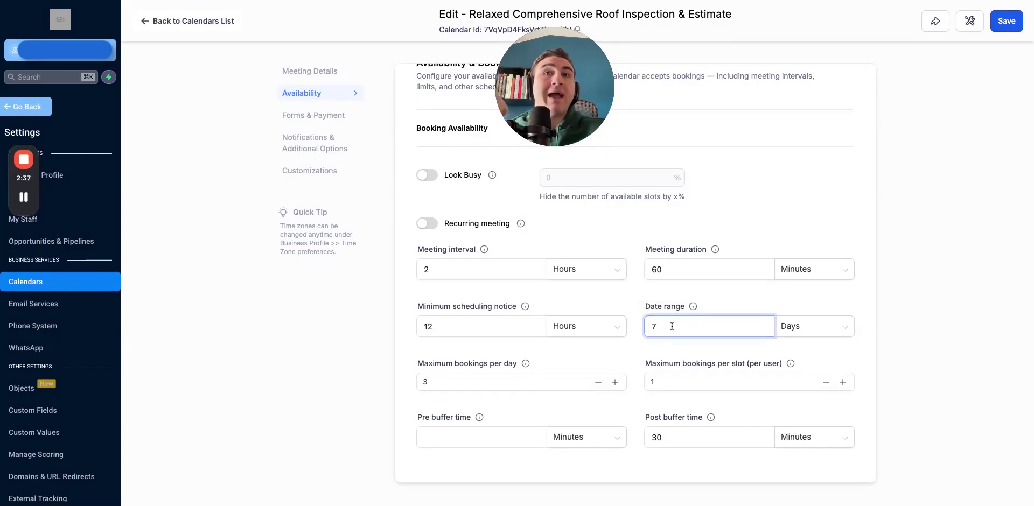
key(BackSpace)
text(10)
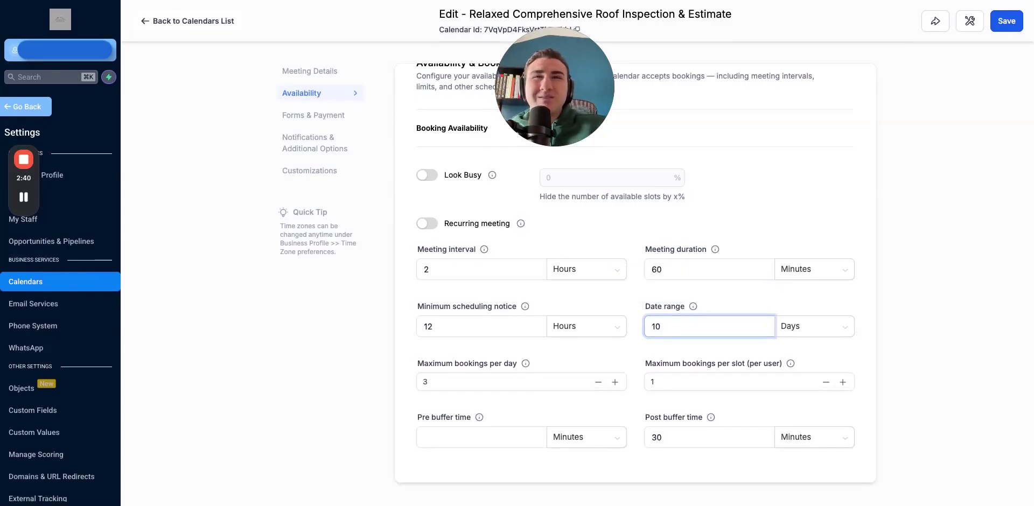
Step: Set the minimum scheduling notice to 2 hours and check the maximum bookings per day
click(520, 328)
key(BackSpace)
key(BackSpace)
text(2)
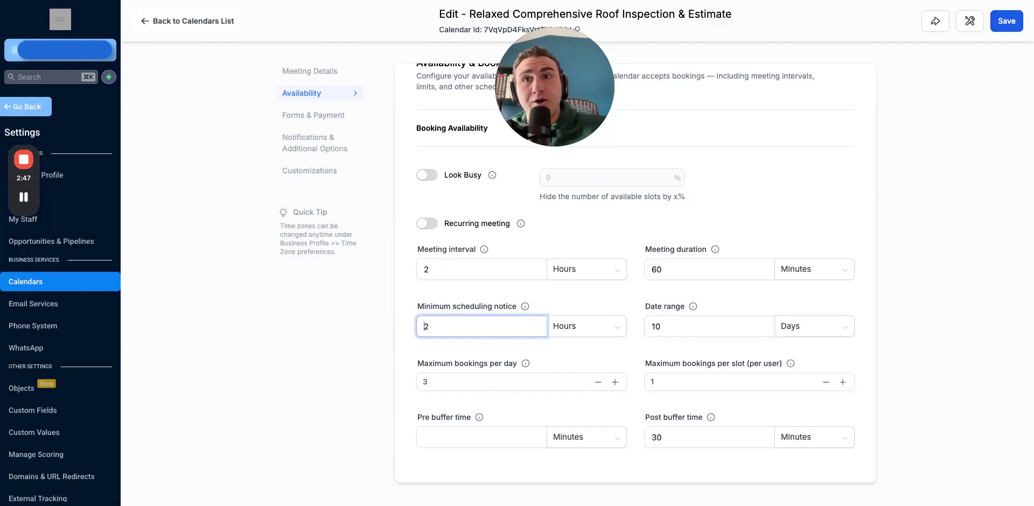
click(471, 381)
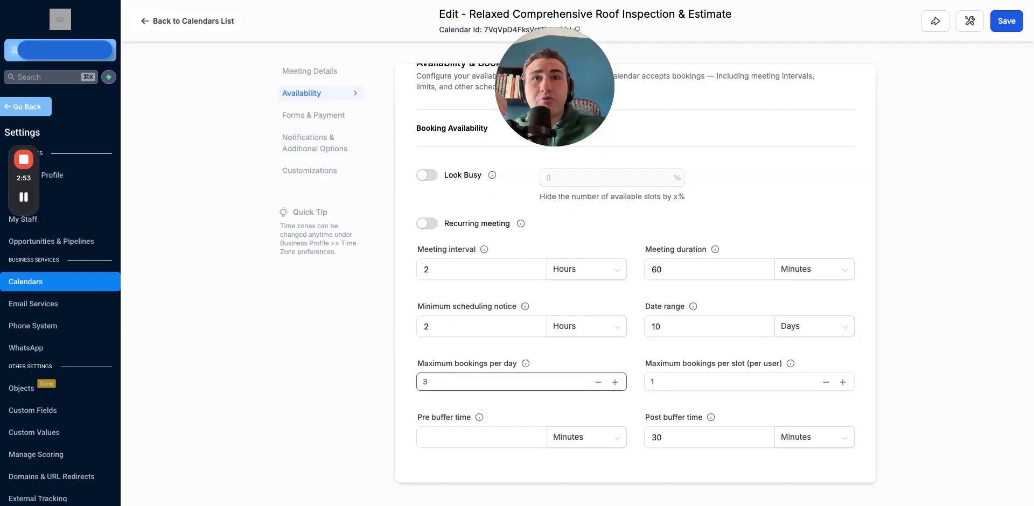
Step: Review the calendar's forms, confirmation page, payment and notification options, and return to its meeting details
scroll(635, 269, up, 1)
click(345, 115)
scroll(474, 248, down, 3)
scroll(474, 248, down, 2)
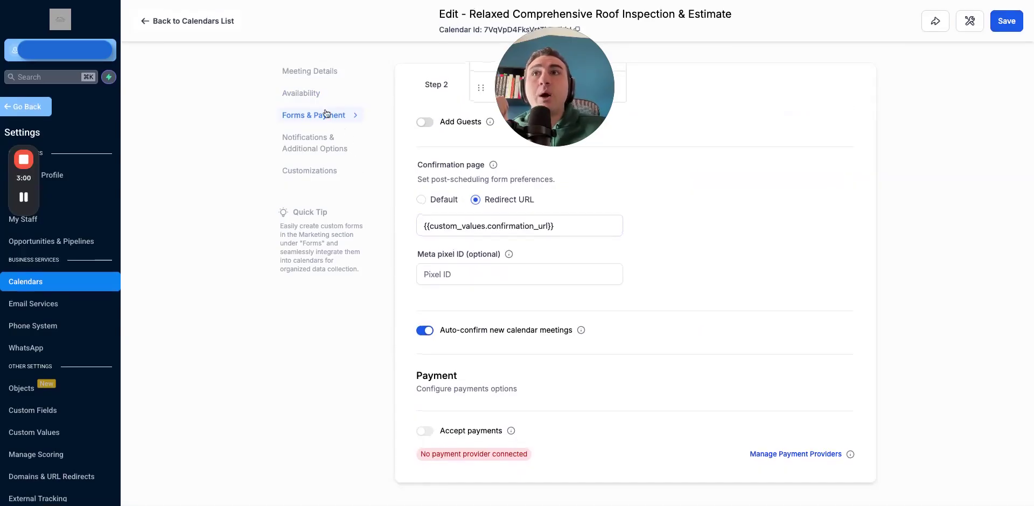
click(288, 97)
click(294, 135)
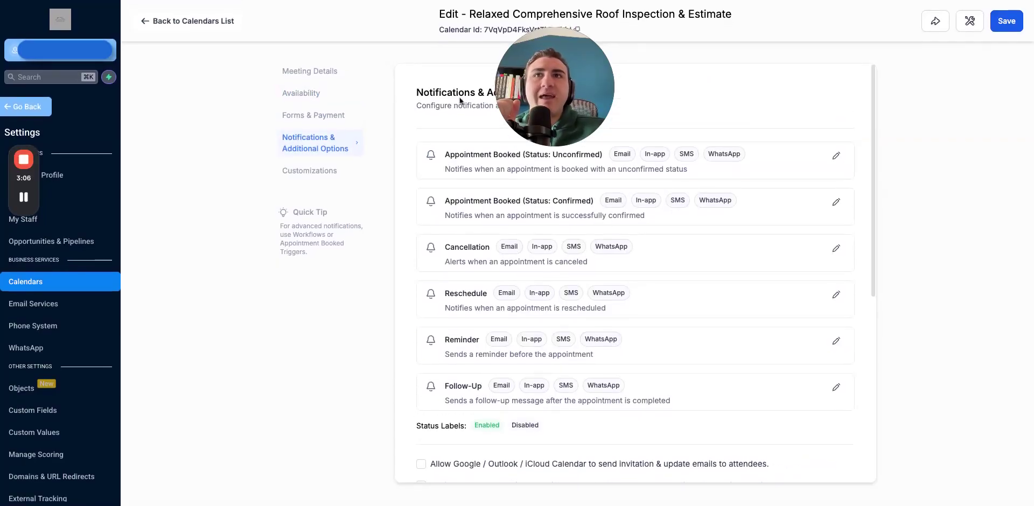
click(316, 72)
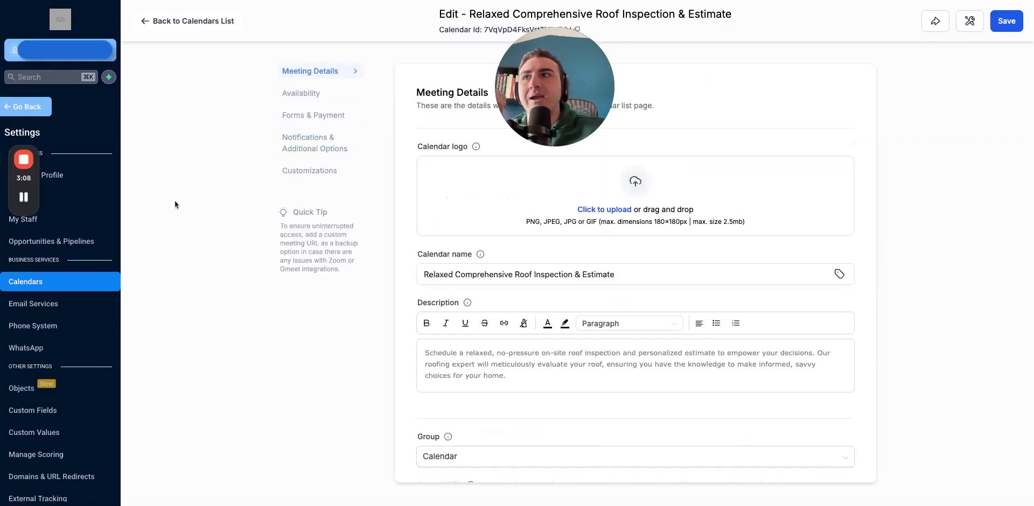
Step: Open the sub-account's phone system settings and examine the phone number management page
scroll(87, 317, down, 1)
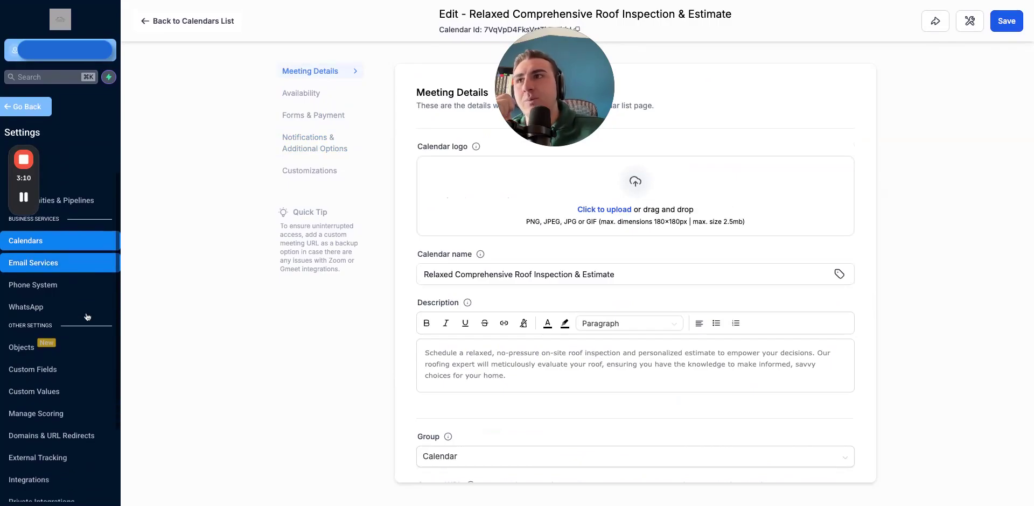
click(77, 281)
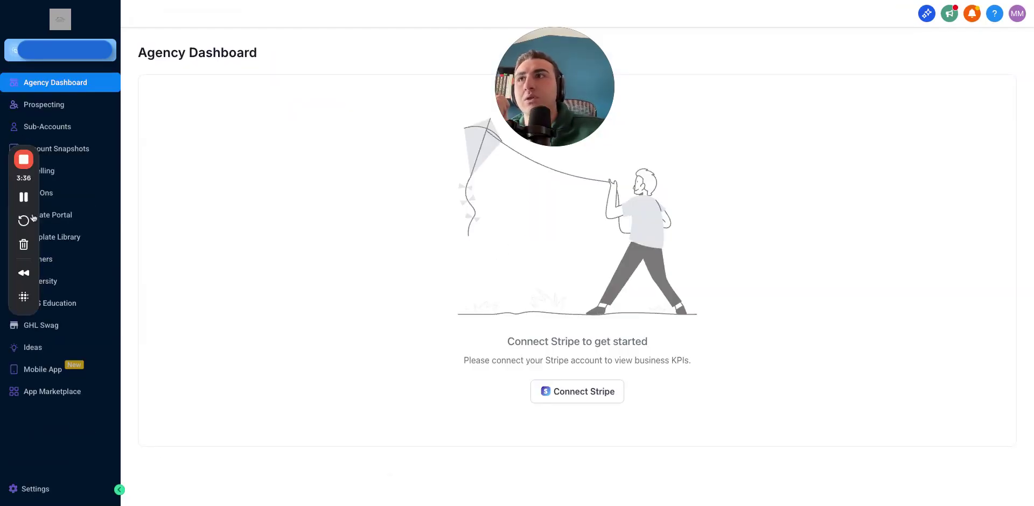
click(34, 486)
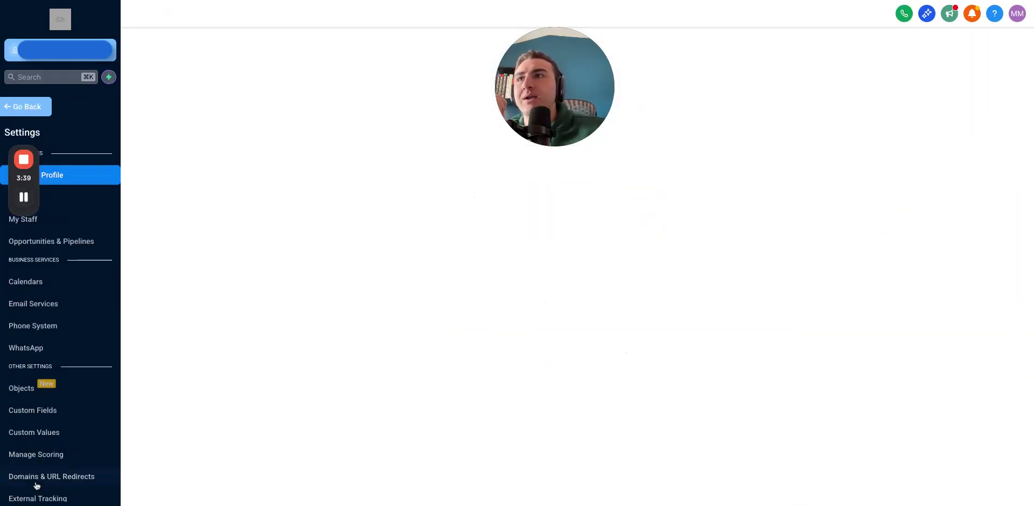
click(65, 325)
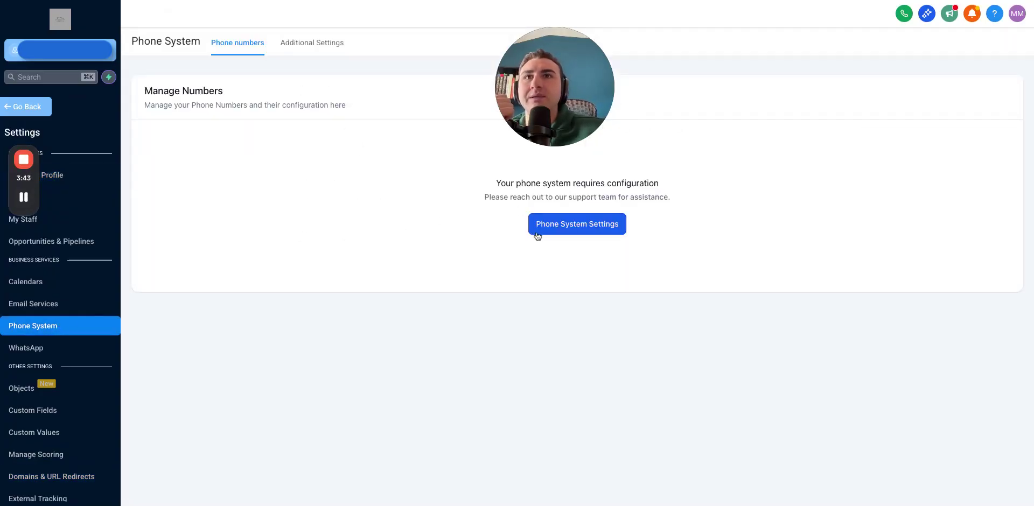
scroll(380, 248, up, 1)
scroll(99, 320, down, 1)
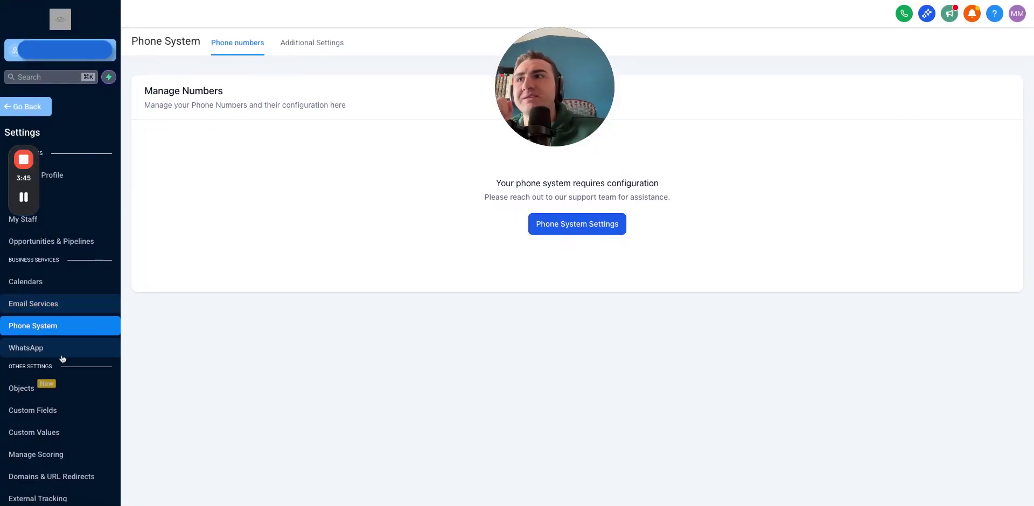
scroll(62, 351, down, 1)
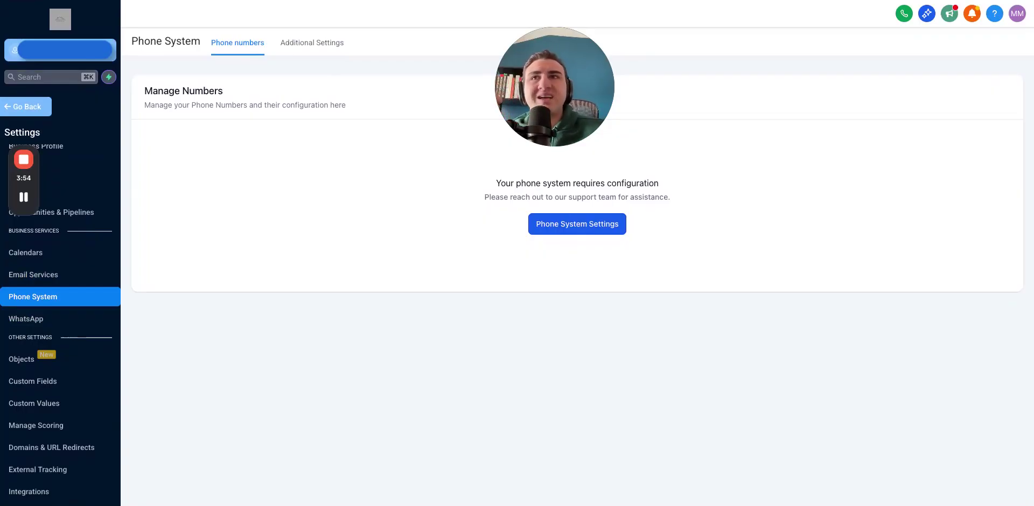
Step: Leave the settings and review the Sales Pipeline stages on the opportunities board from Lead to Request Review & Direct Mail
click(32, 106)
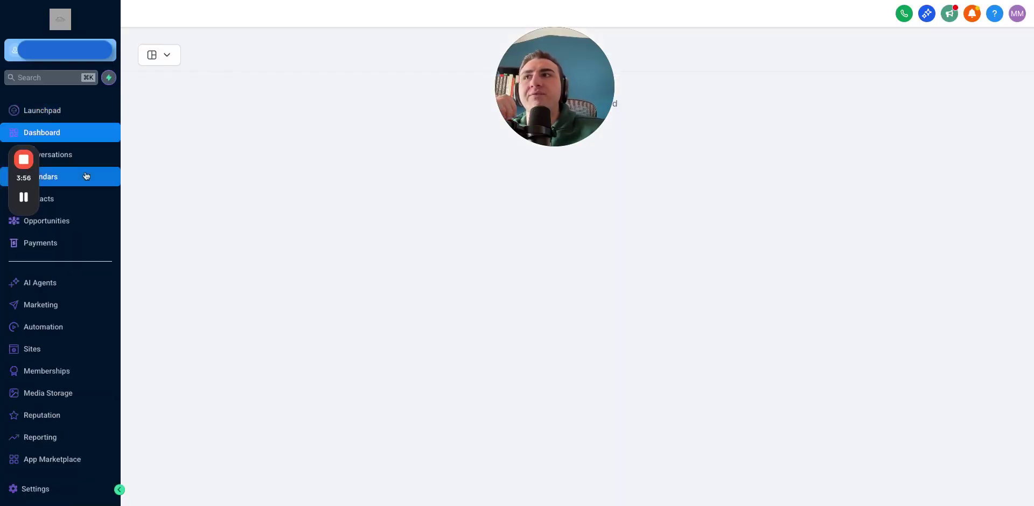
click(49, 221)
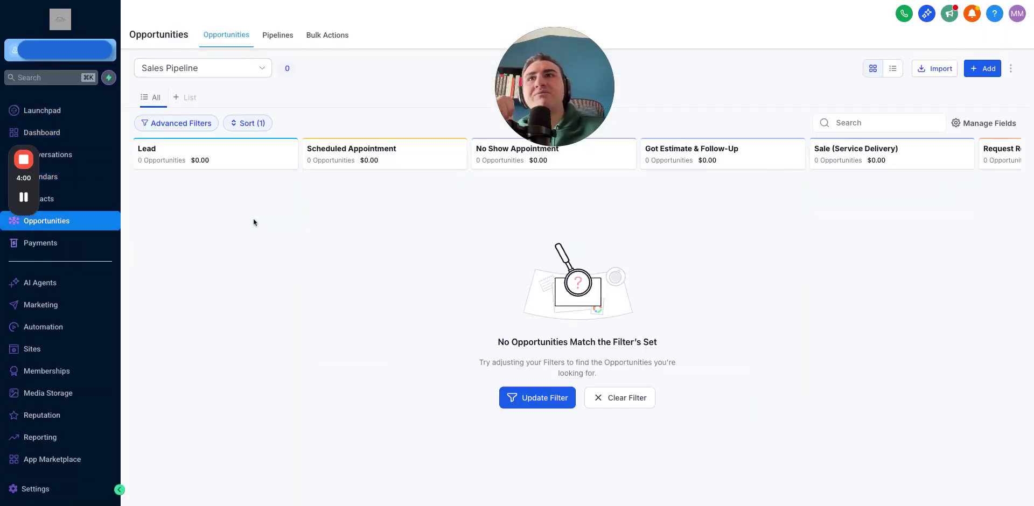
scroll(253, 218, right, 3)
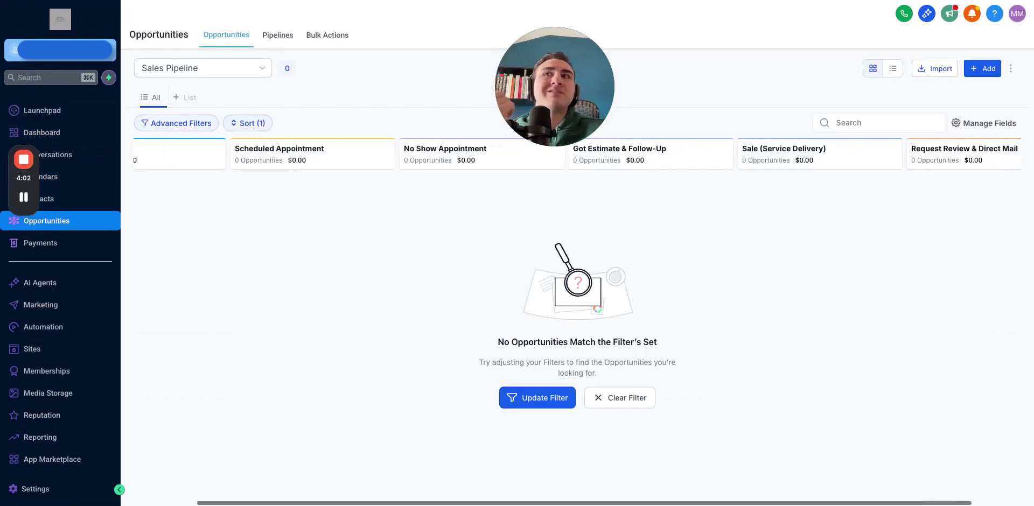
scroll(577, 154, left, 3)
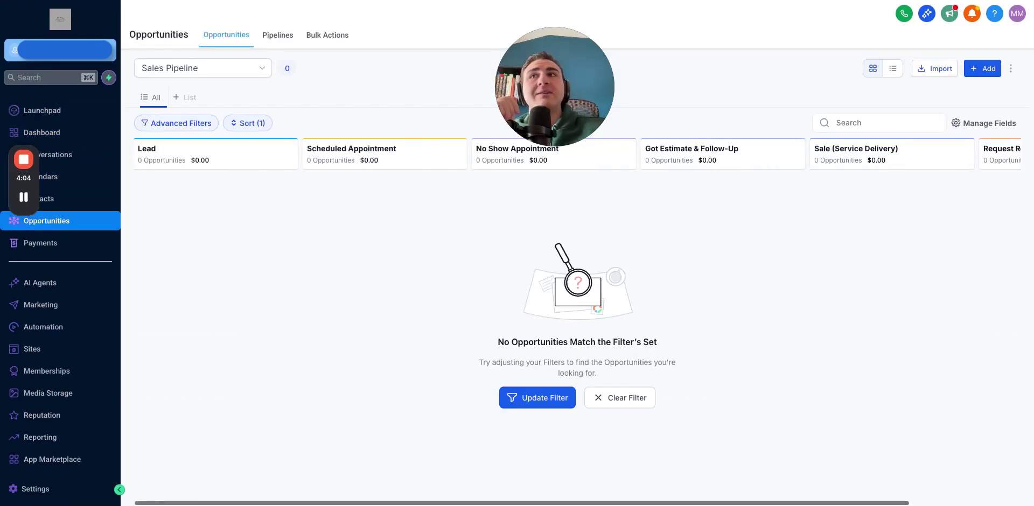
scroll(349, 177, right, 5)
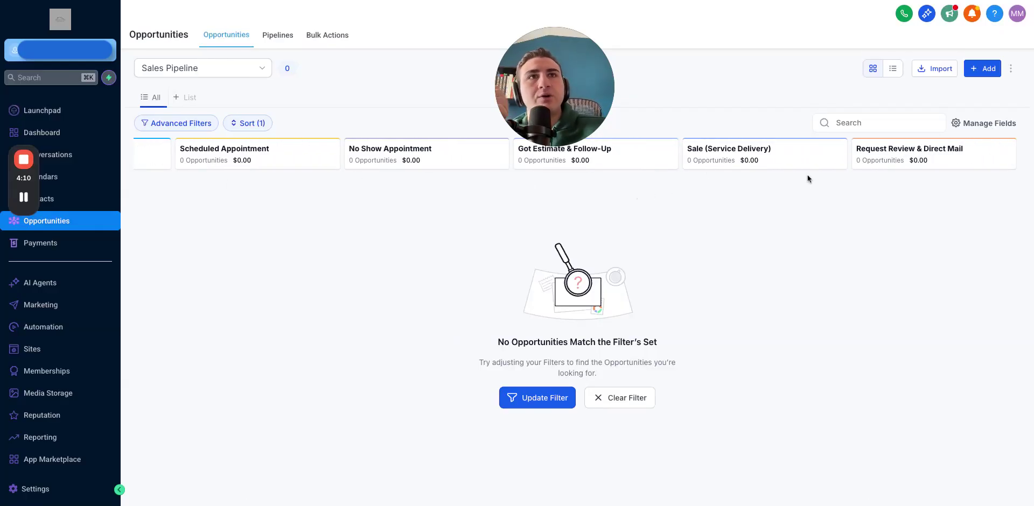
scroll(889, 165, left, 5)
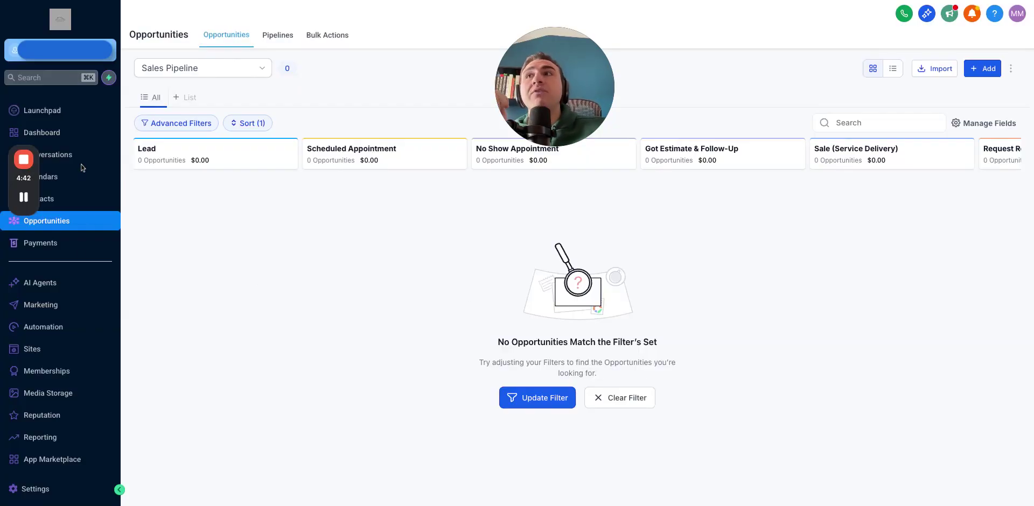
Step: Open the conversations area and view the team inbox's unread messages
click(55, 183)
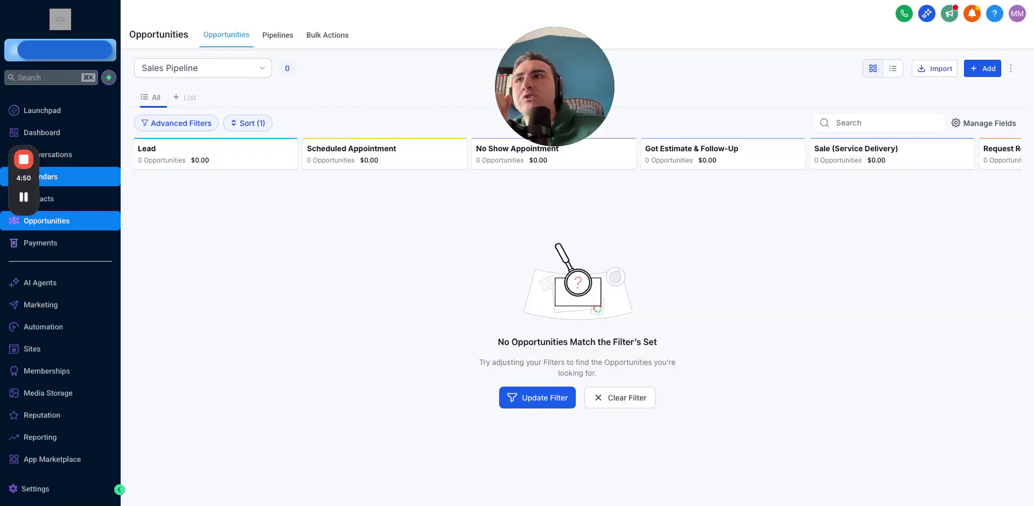
scroll(64, 154, down, 1)
click(65, 137)
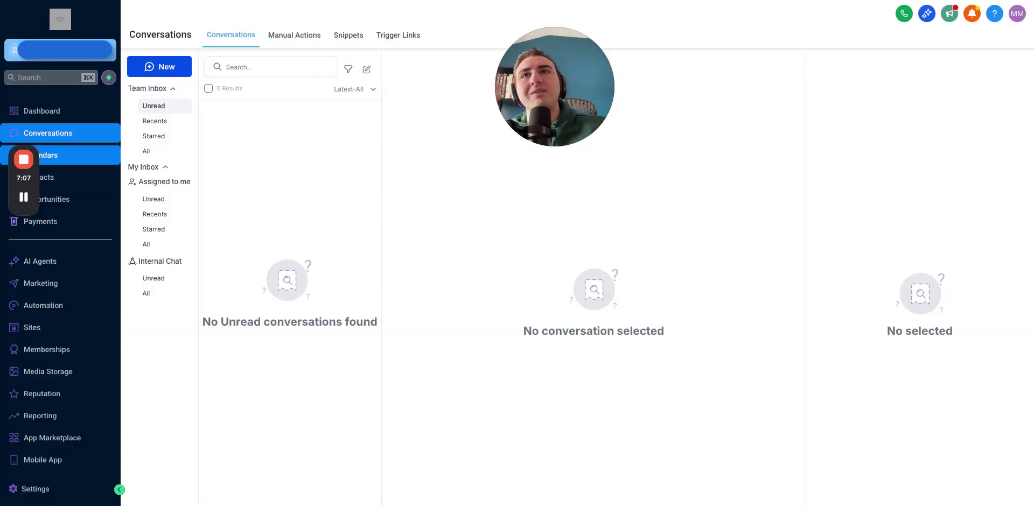
scroll(75, 195, up, 1)
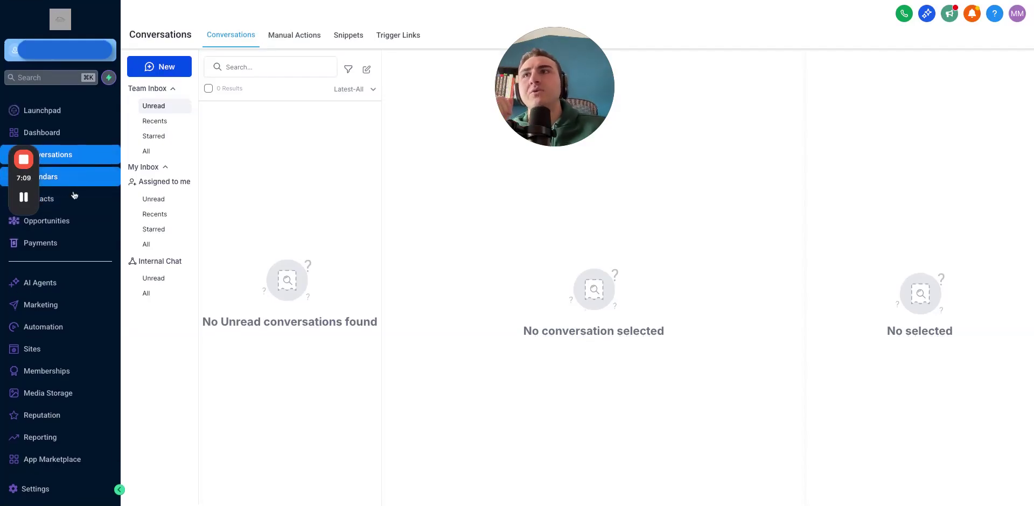
Step: Revisit the Sales Pipeline stages, and look through the dashboard and the conversations inbox
click(54, 229)
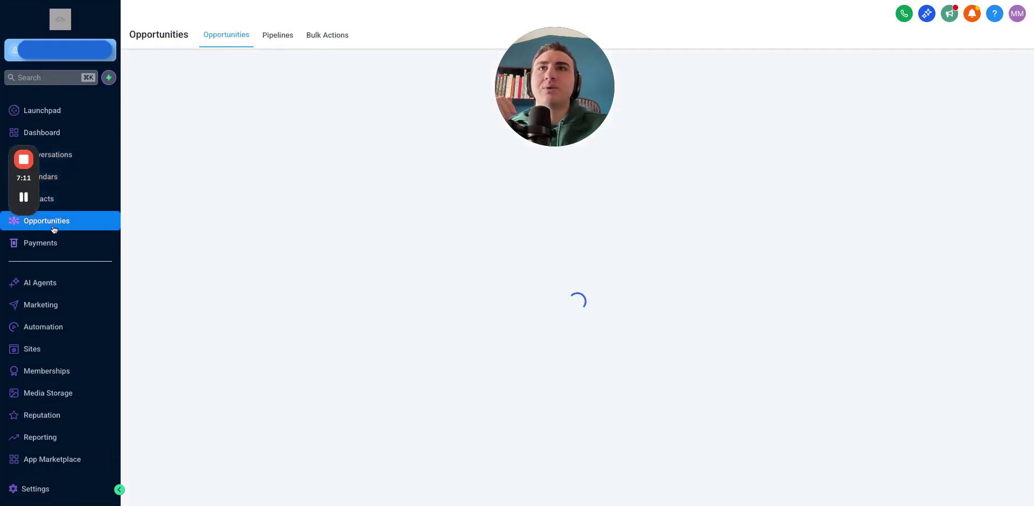
scroll(392, 189, right, 2)
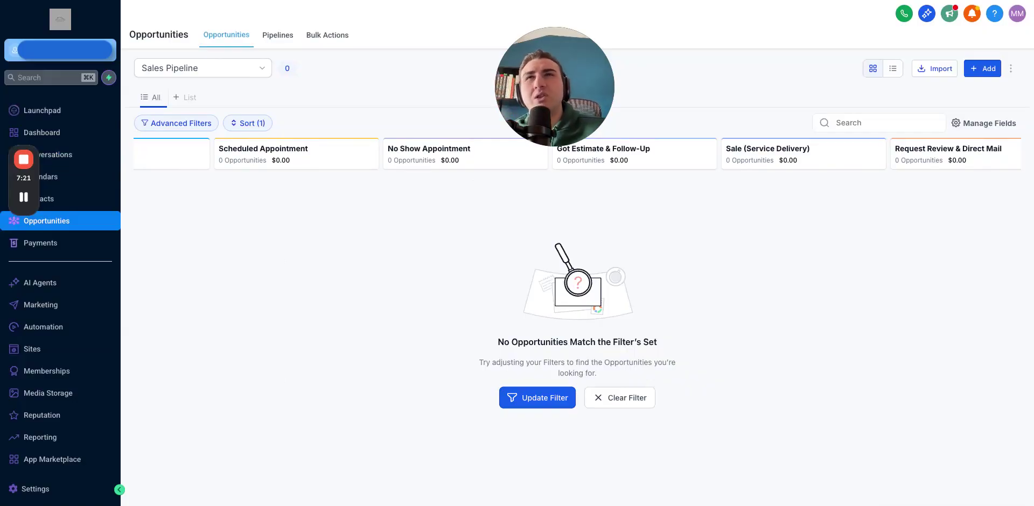
click(77, 139)
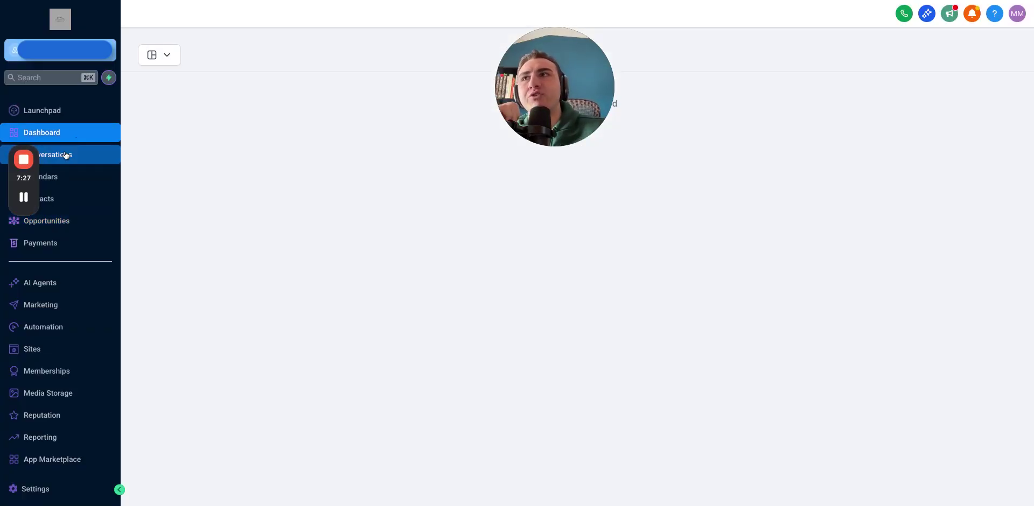
click(66, 155)
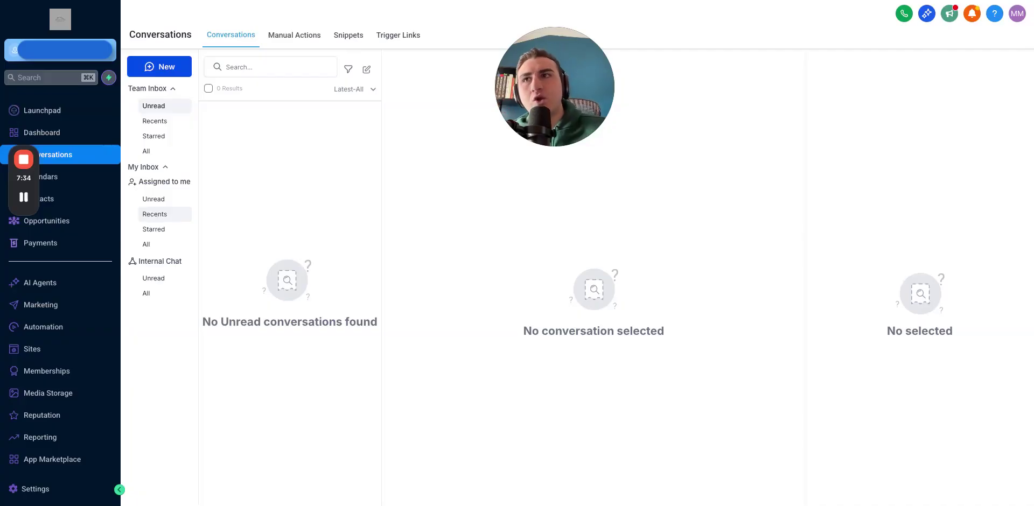
Step: View the invoices overview in Payments, and open the AI Agents getting-started page, dismissing the AI Coaching promotion
click(56, 244)
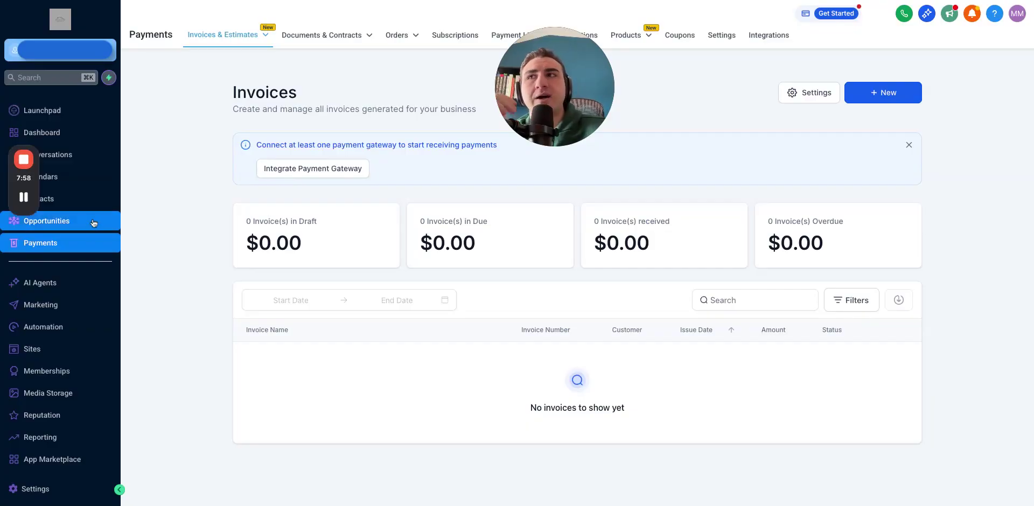
scroll(92, 223, down, 1)
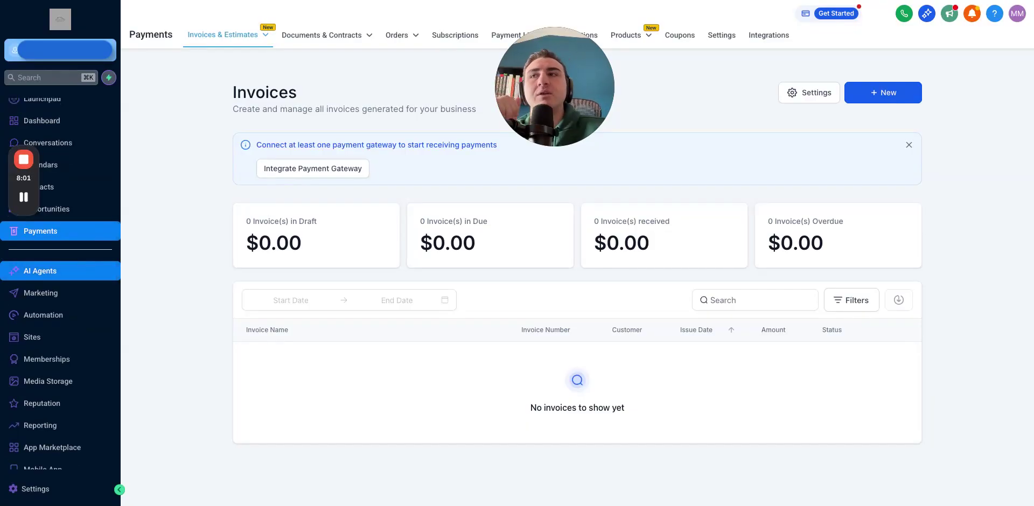
click(75, 272)
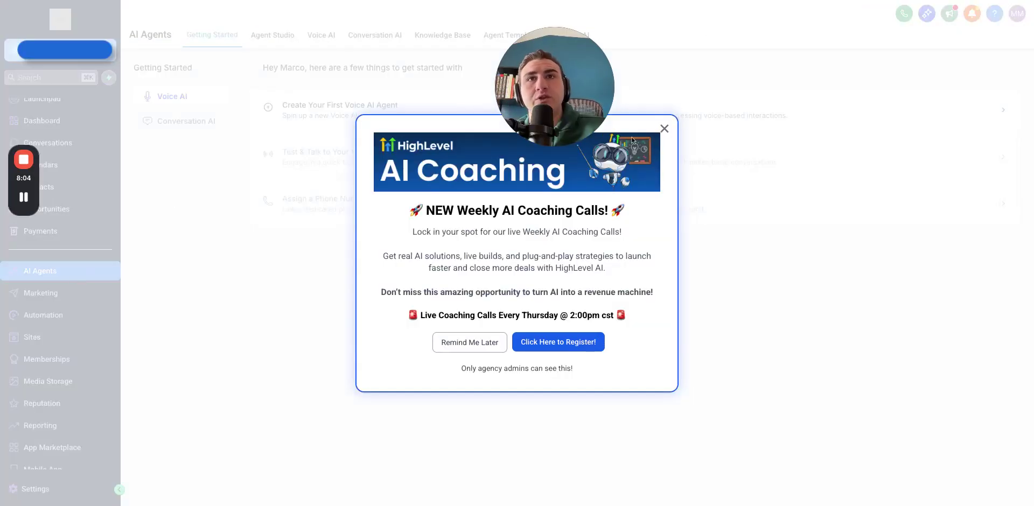
click(664, 128)
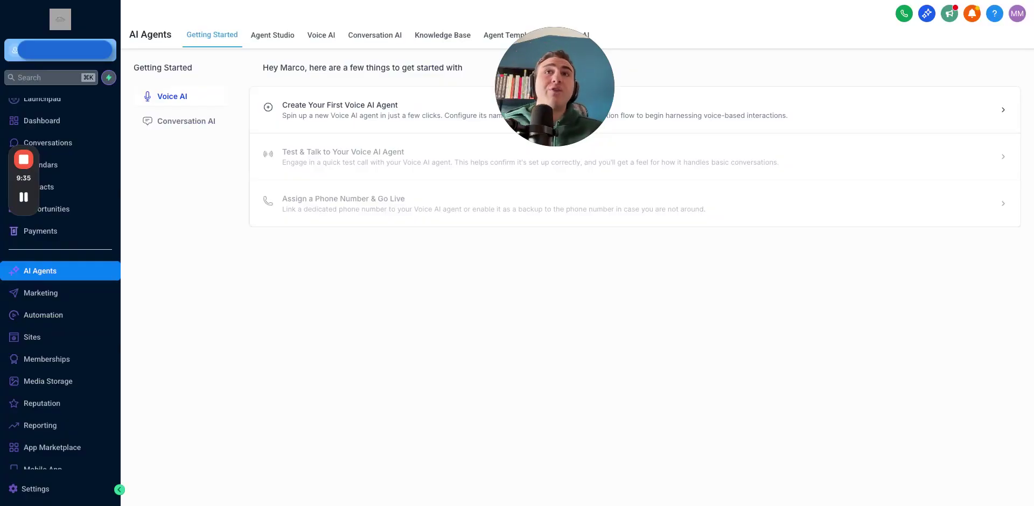
Step: Open the automation workflow list and view the workflows in the Funnel Automations folder
scroll(39, 330, down, 1)
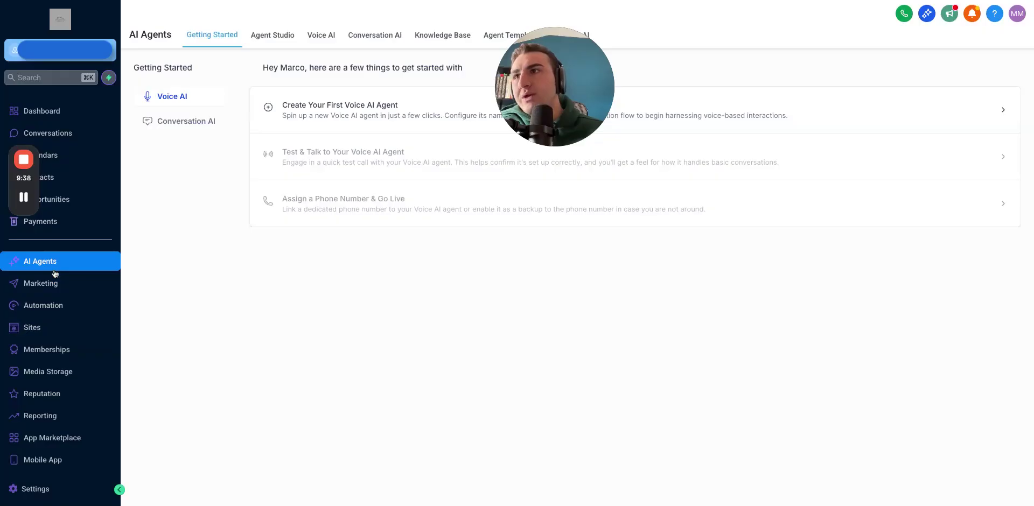
click(41, 306)
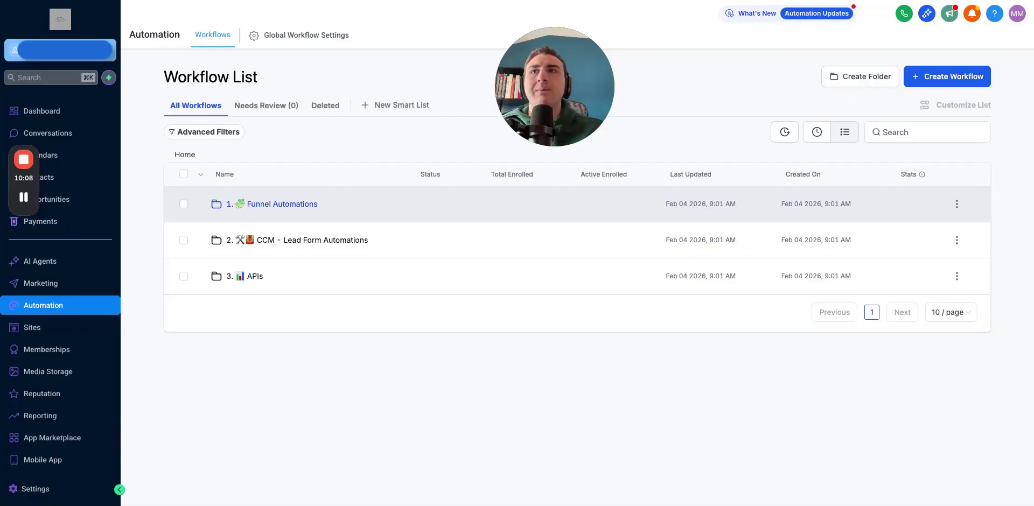
click(245, 204)
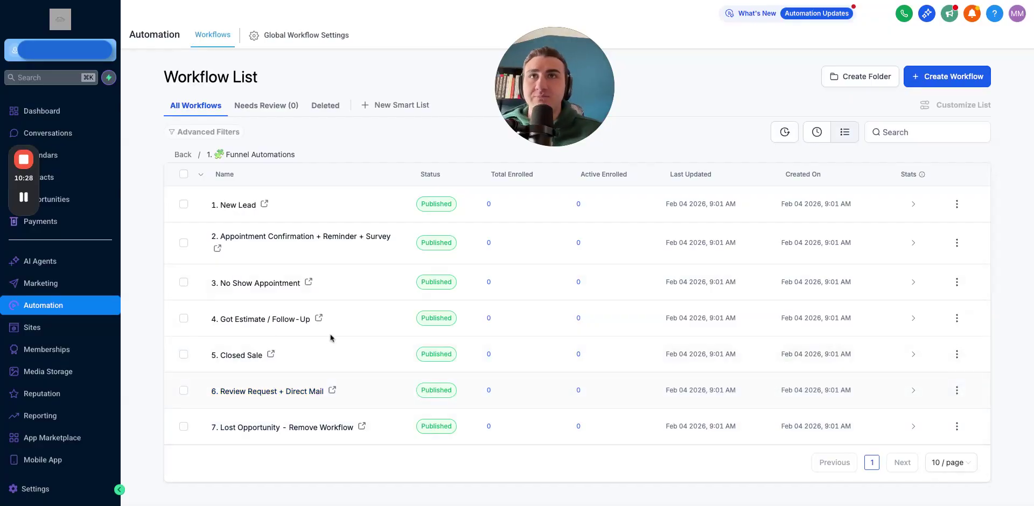
Step: View the funnels in Sites, and look through its form builder and survey list
scroll(60, 202, up, 1)
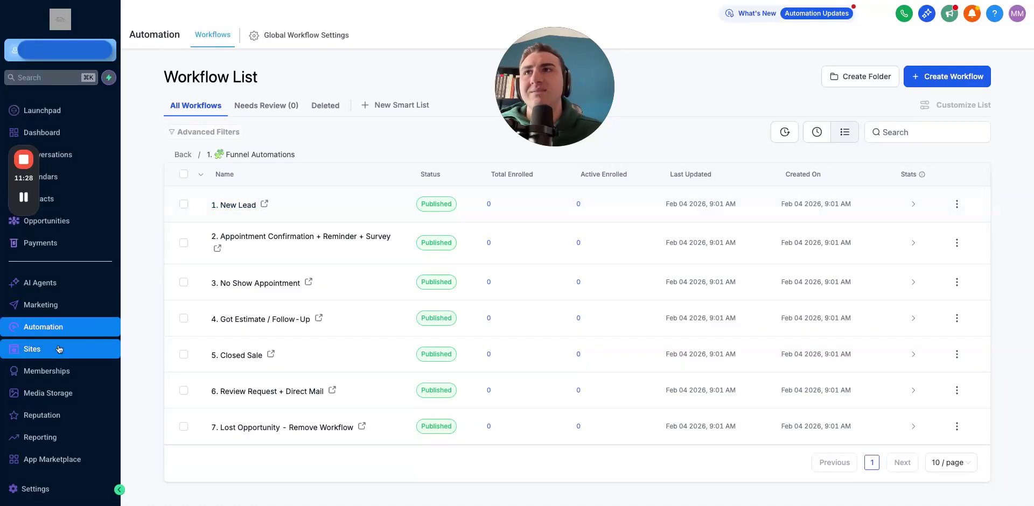
click(32, 349)
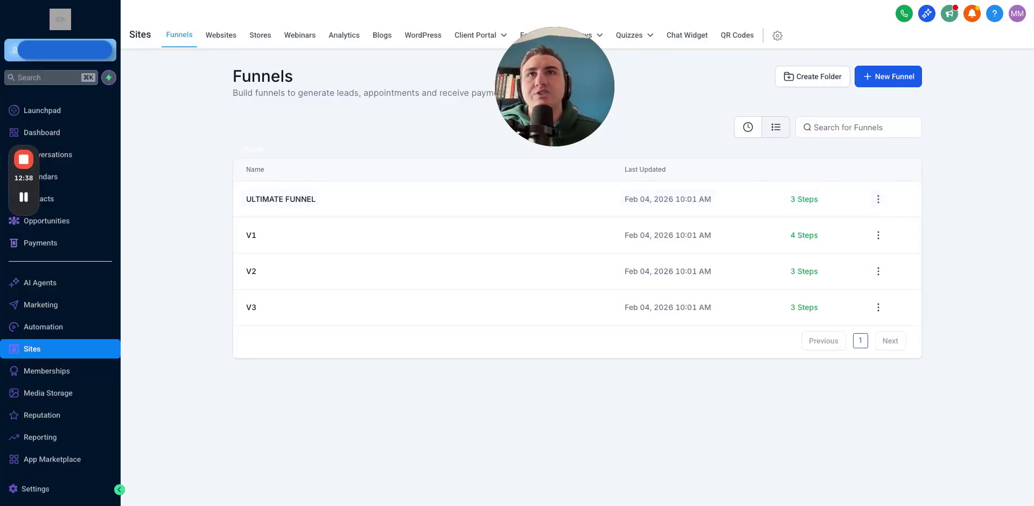
click(519, 36)
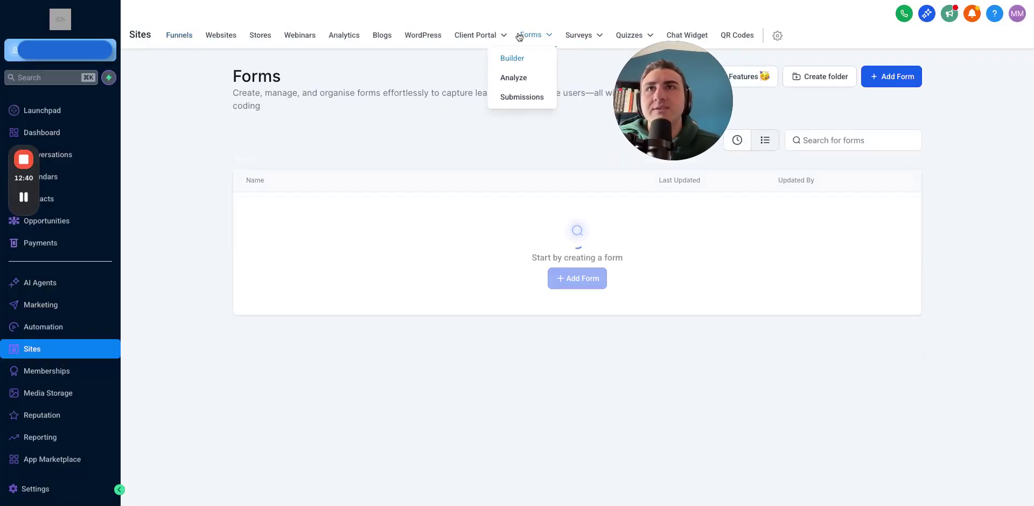
click(573, 37)
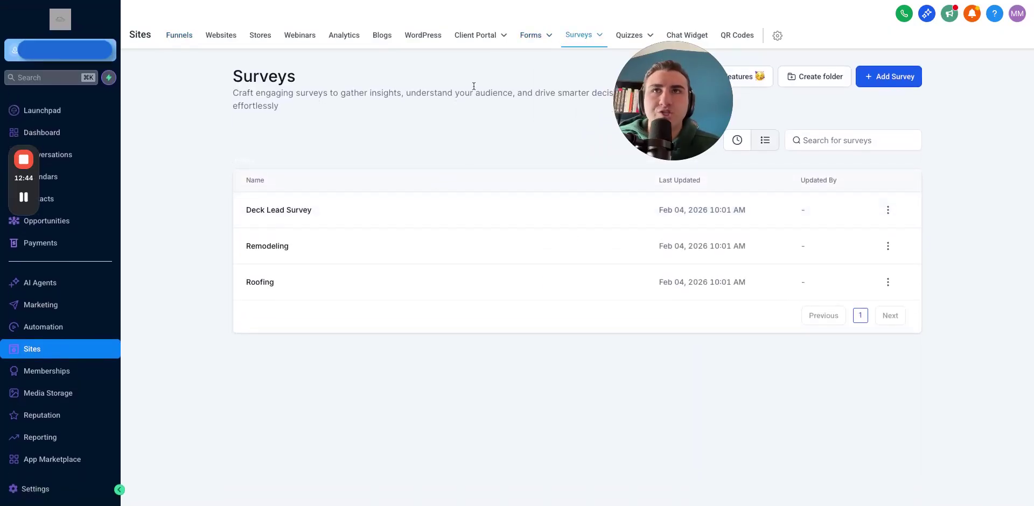
drag(630, 97, 481, 61)
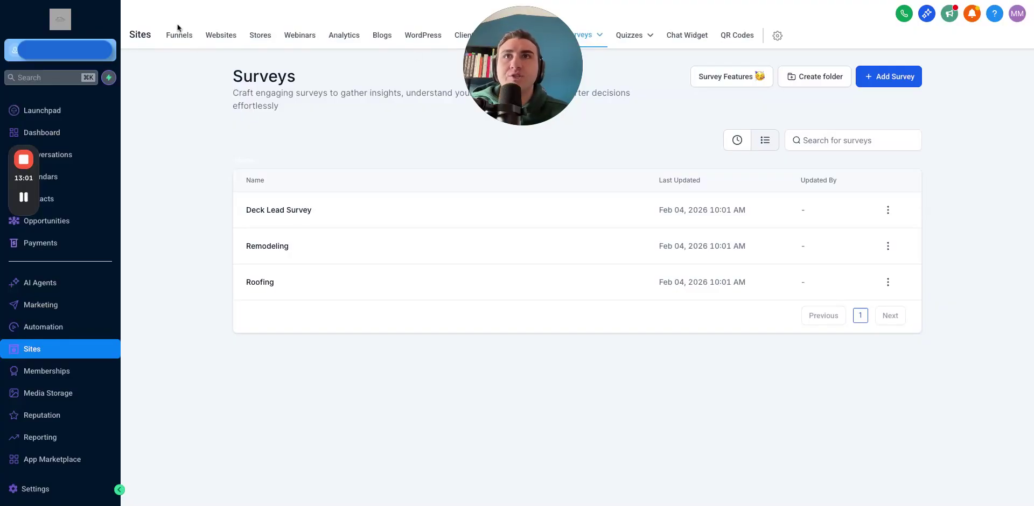
Step: View the media files in Media Storage, and return to the conversations inbox
scroll(102, 345, down, 1)
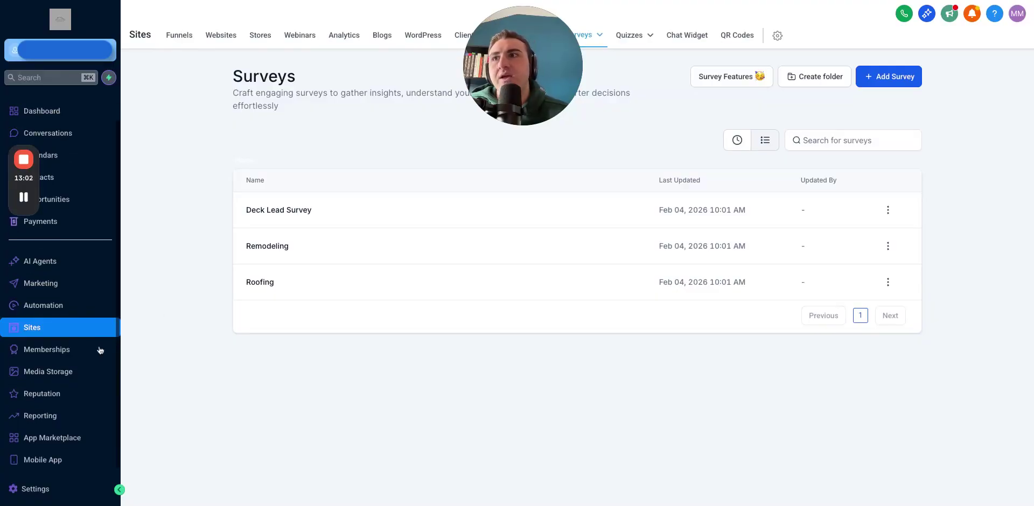
click(63, 374)
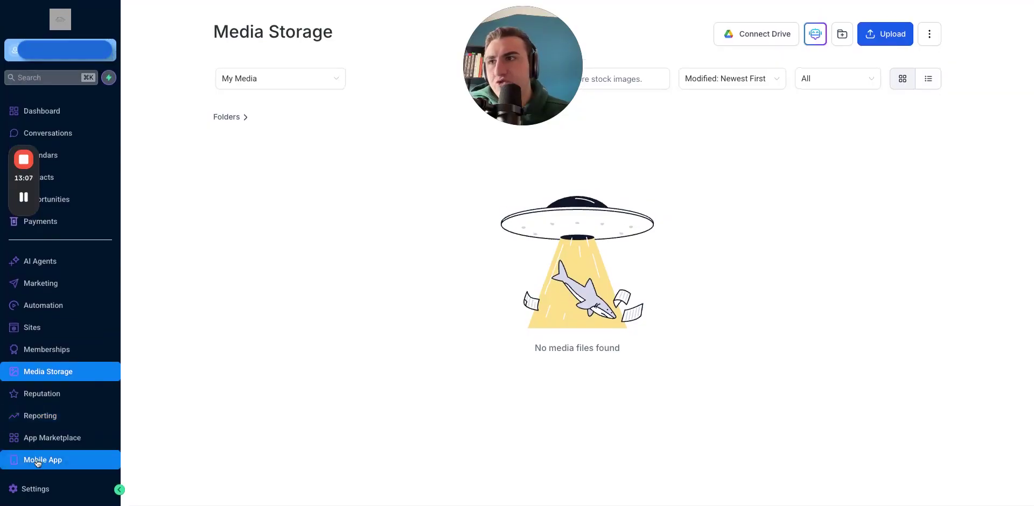
scroll(57, 445, up, 1)
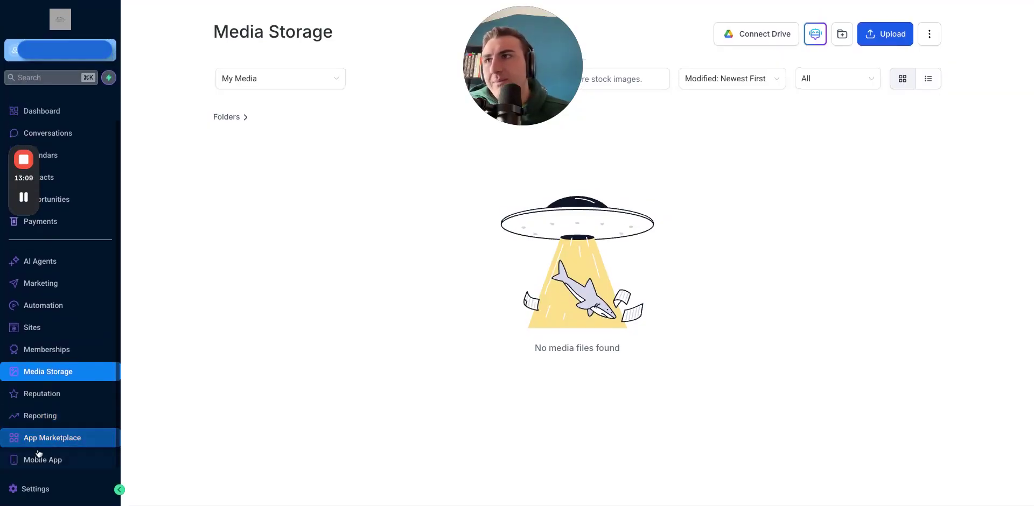
mouse_move(16, 190)
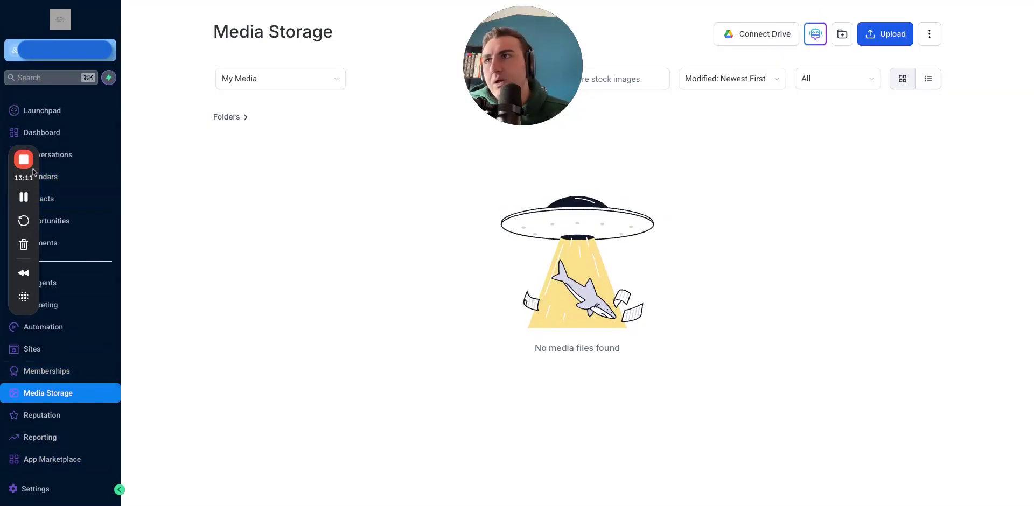
click(65, 155)
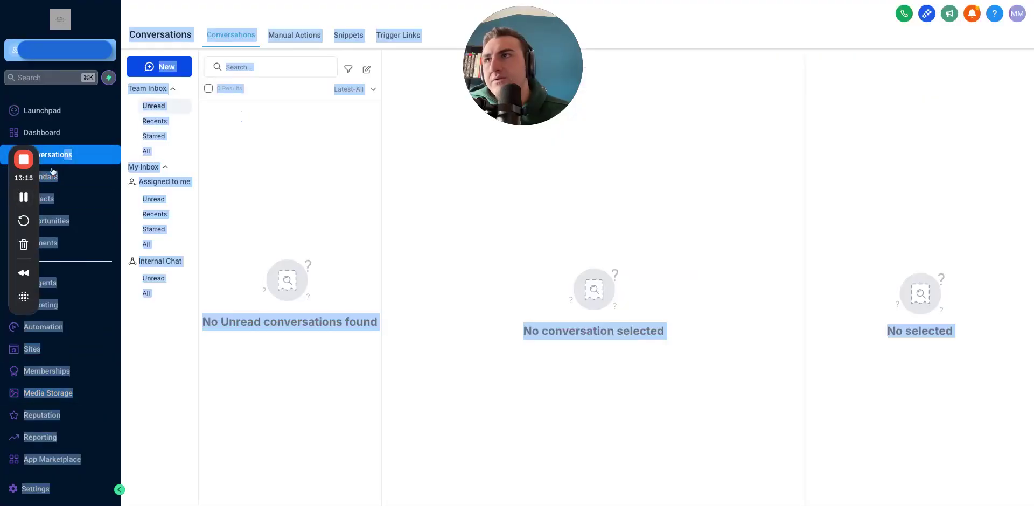
Step: Open the sub-account settings and view the business profile and the billing dashboard
scroll(54, 323, down, 1)
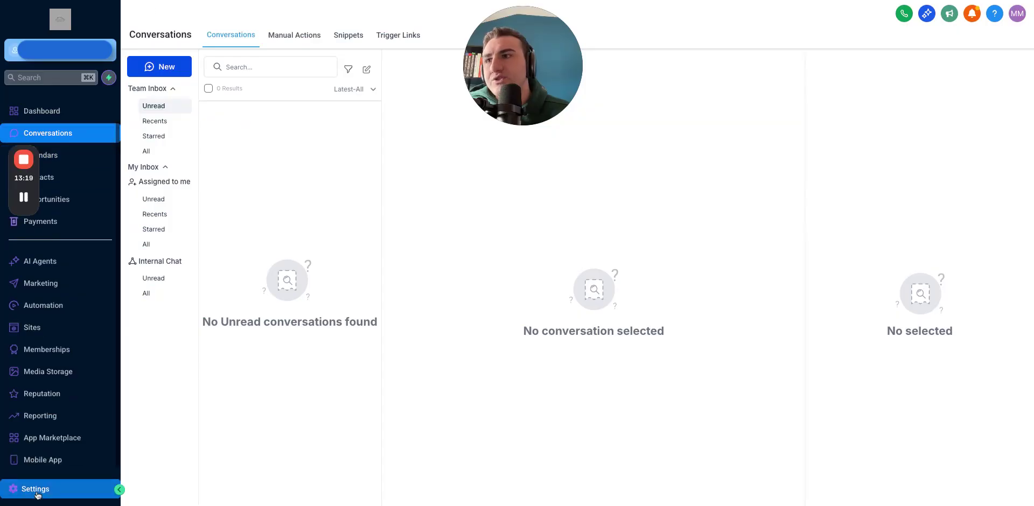
click(35, 488)
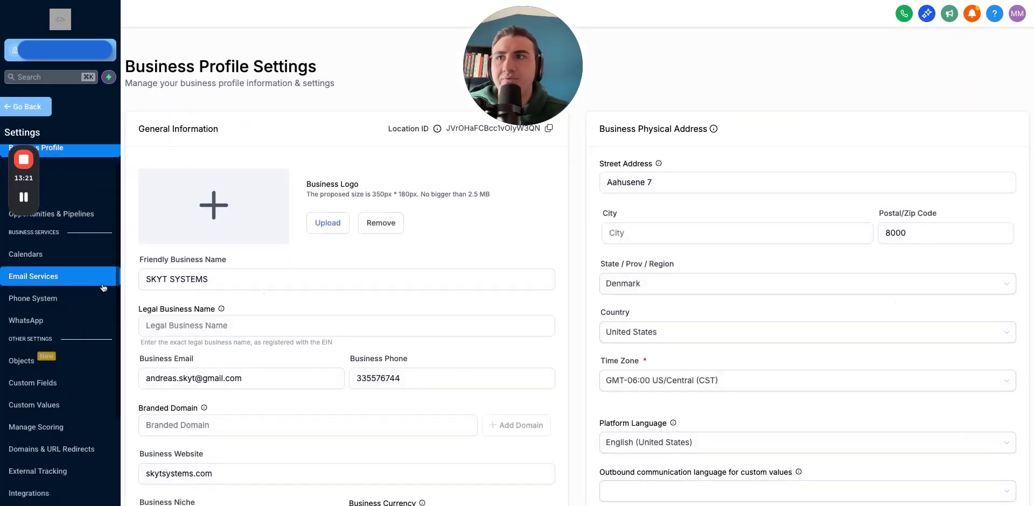
click(72, 171)
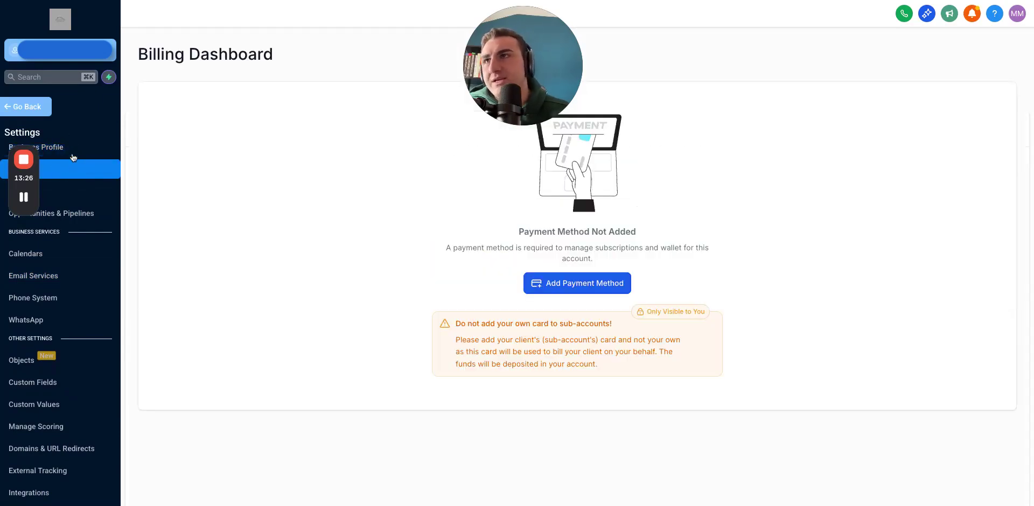
Step: Open a blank new-user form in the My Staff settings and review its user info fields
click(56, 193)
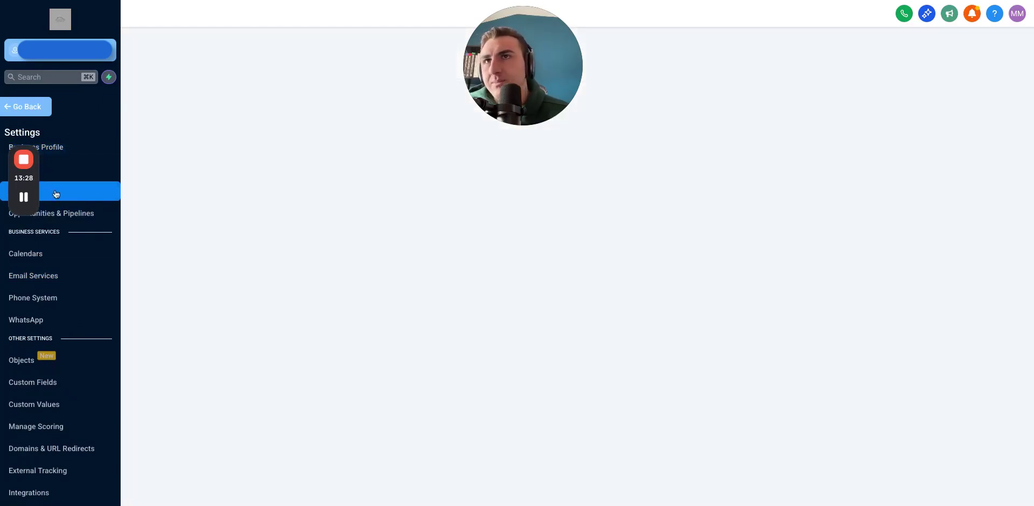
click(836, 86)
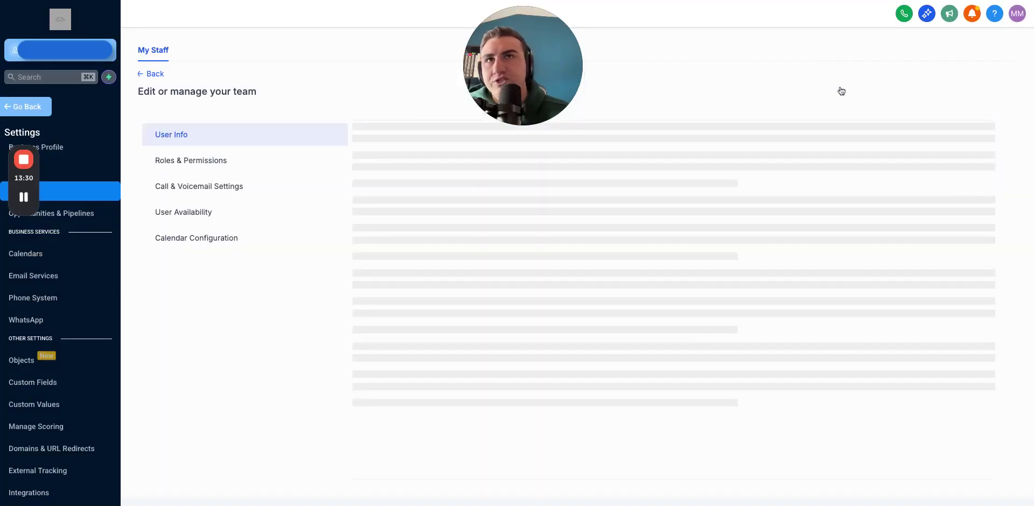
scroll(372, 265, down, 1)
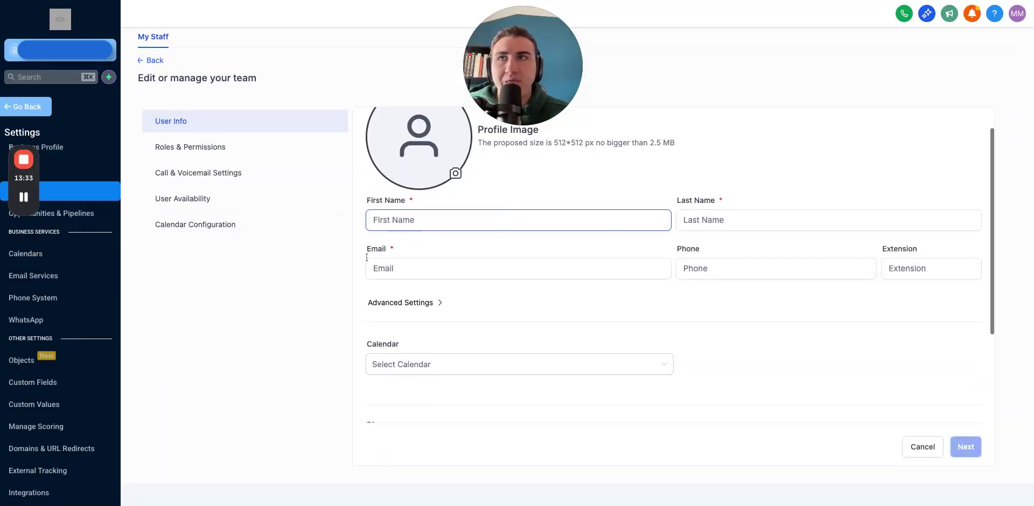
Step: Examine the roles and permissions available for the new staff user, including the AI Agents permissions
click(258, 156)
scroll(488, 277, down, 2)
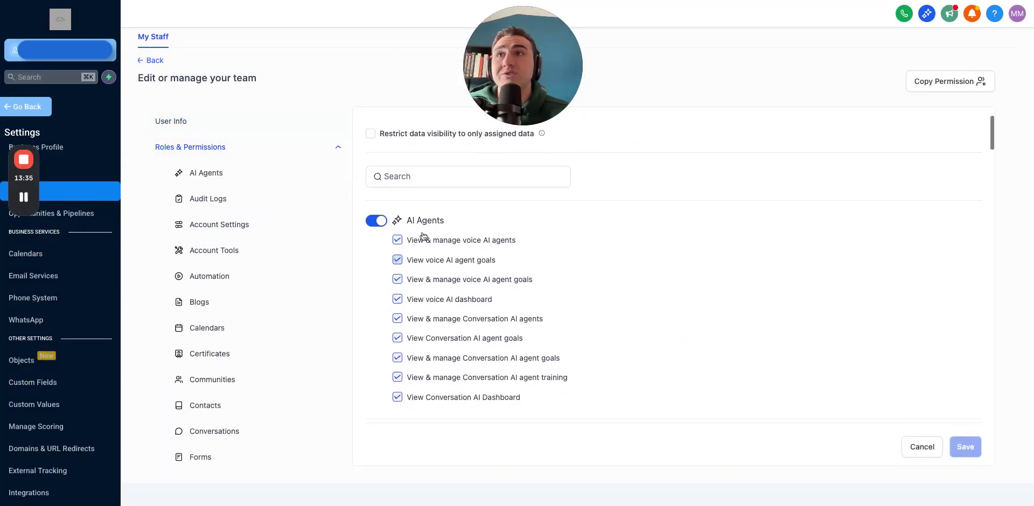
scroll(282, 213, down, 2)
scroll(223, 129, up, 2)
click(214, 149)
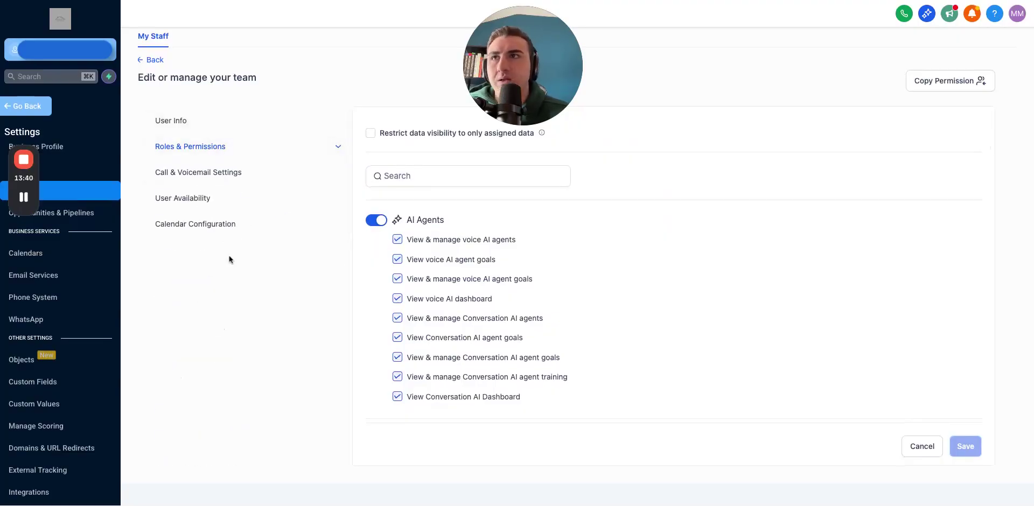
Step: Go through the calendar, email services and phone system settings, and view the custom fields and custom values
click(44, 261)
click(42, 277)
click(40, 299)
scroll(41, 314, down, 1)
click(34, 356)
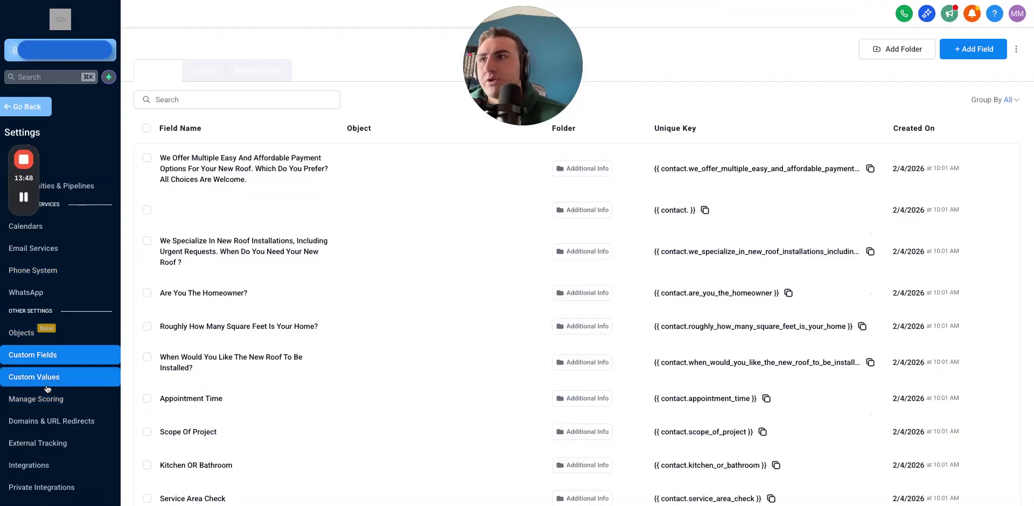
click(47, 388)
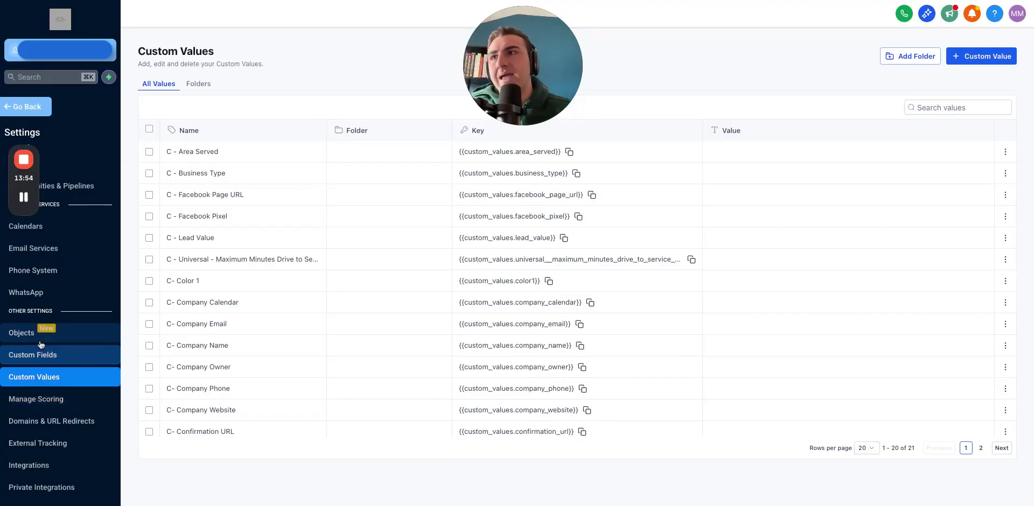
Step: Review the Manage Scoring rules and the Domains & URL Redirects page, and leave the settings
click(23, 402)
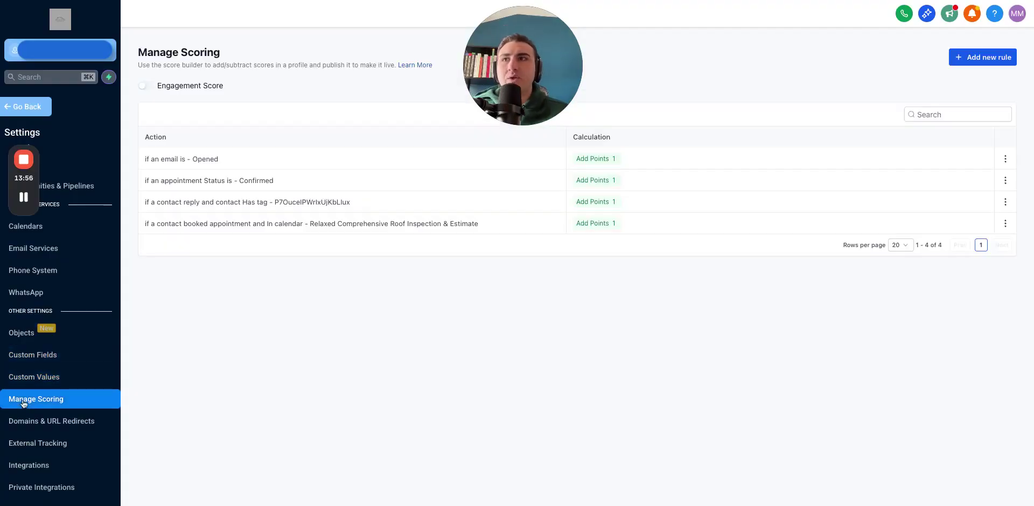
scroll(61, 324, up, 1)
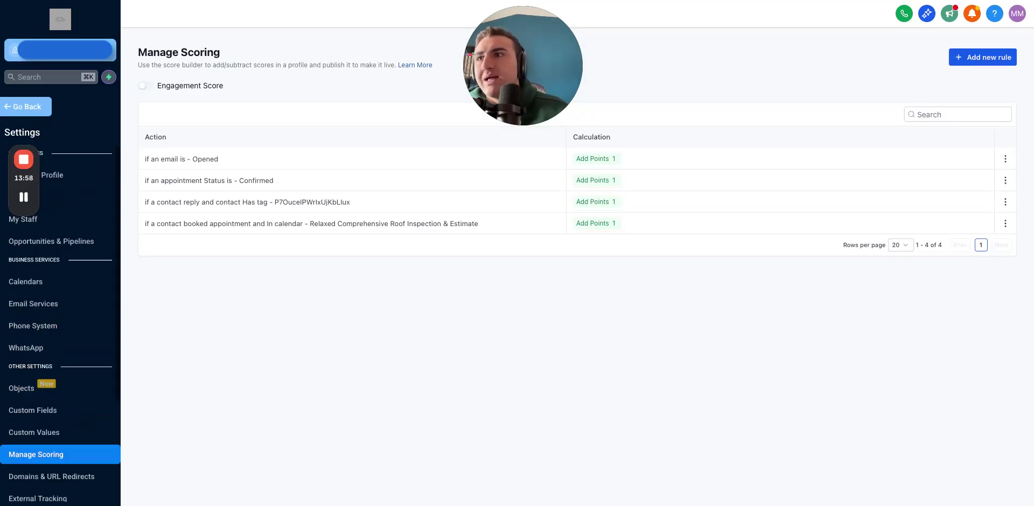
click(52, 476)
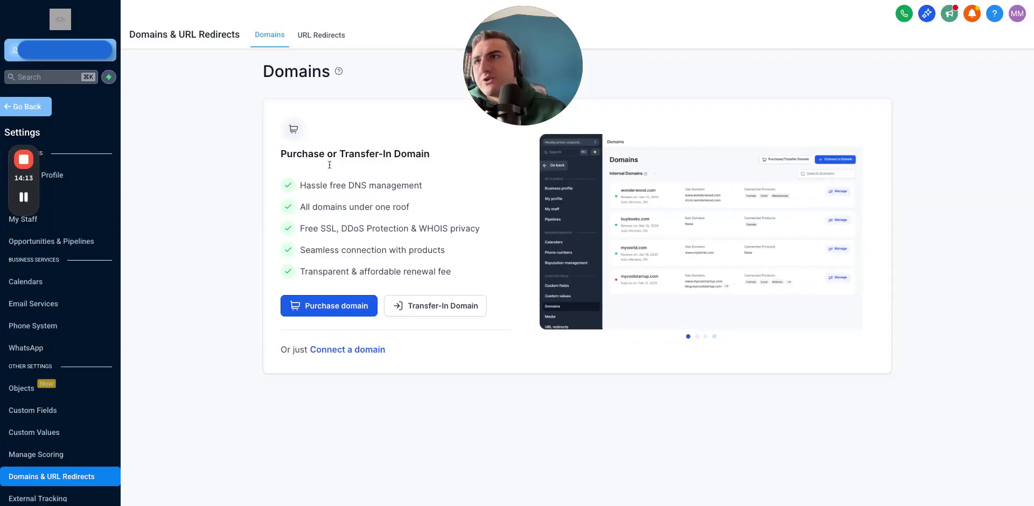
click(36, 107)
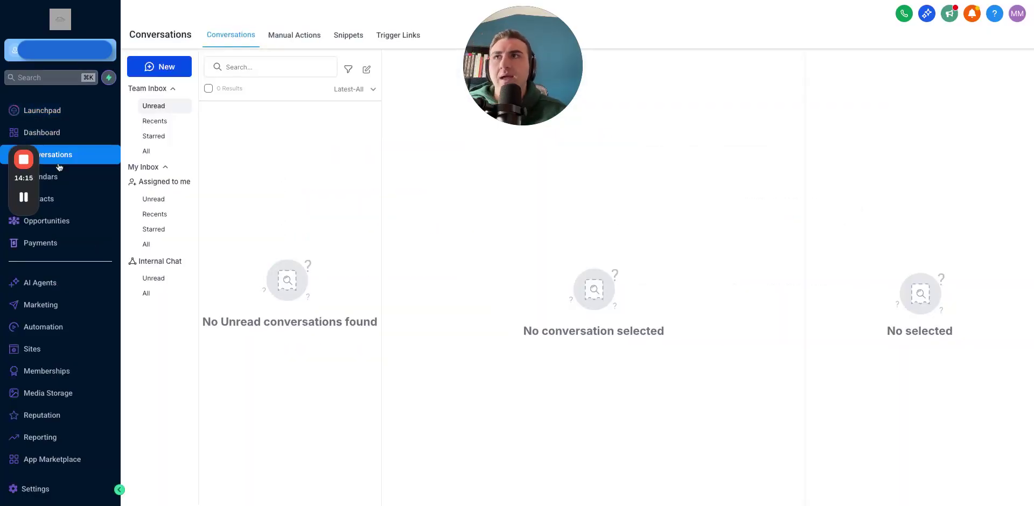